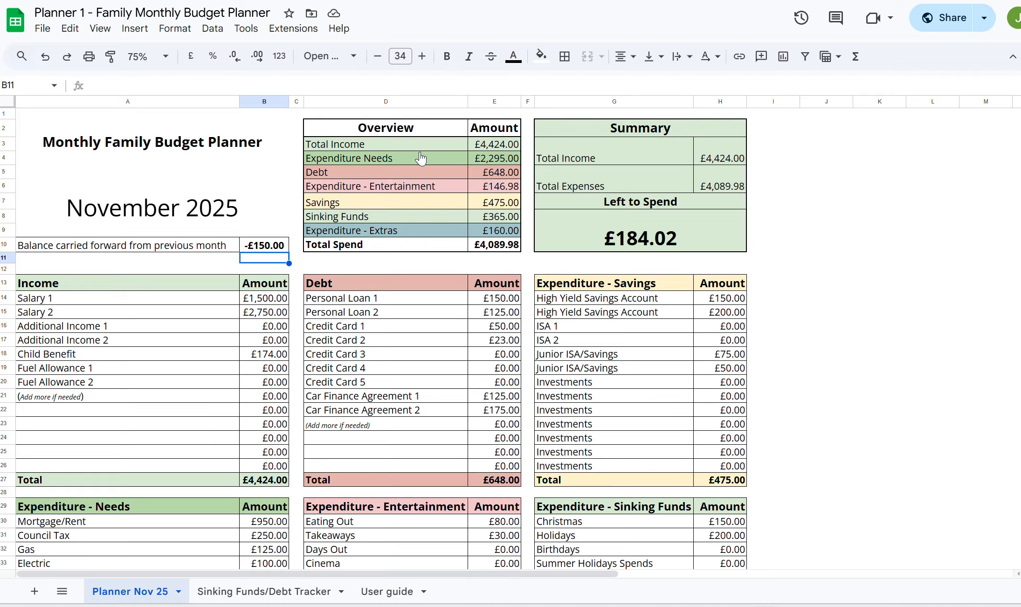
# Step: Set the balance carried forward from the previous month to £35
pyautogui.click(268, 244)
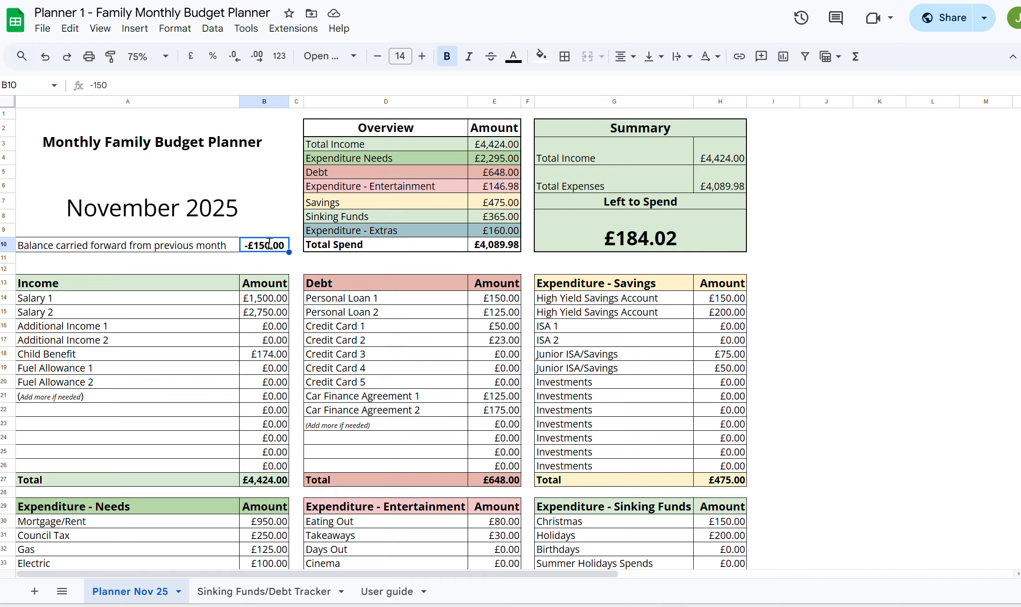
pyautogui.write('35')
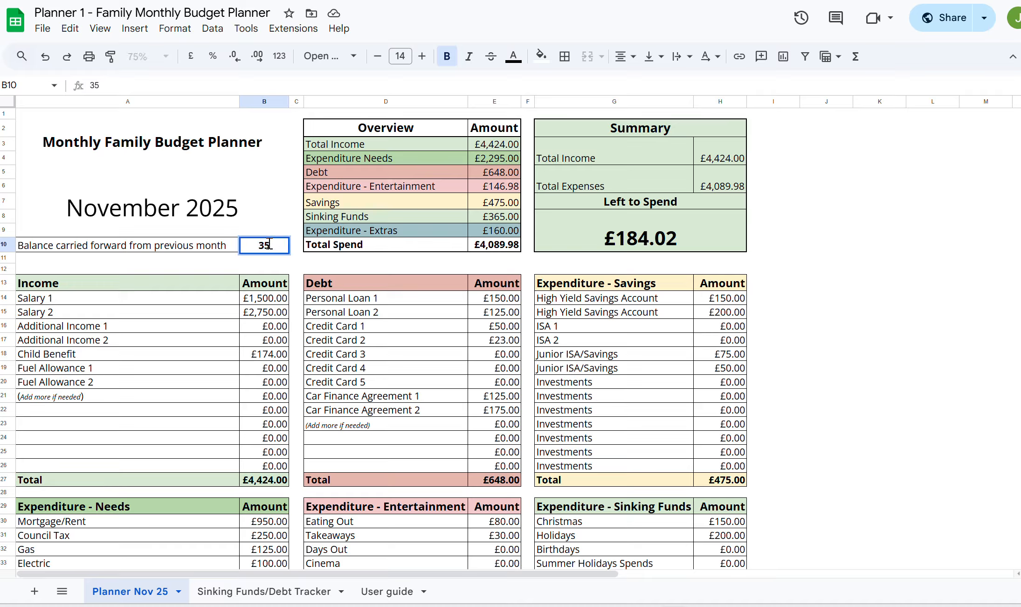
pyautogui.press('Return')
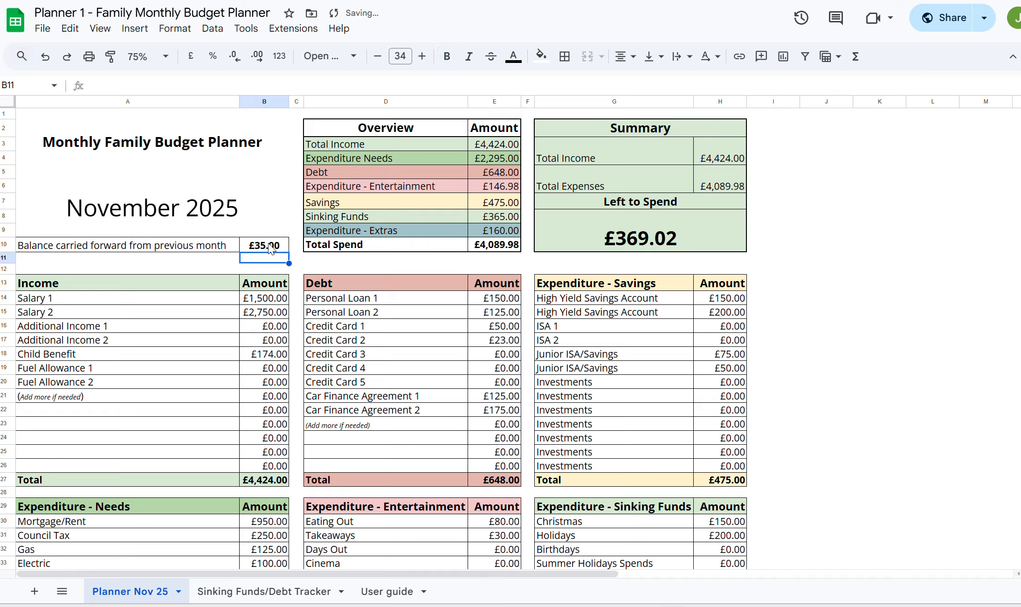
# Step: Set the balance carried forward from the previous month to -£150
pyautogui.click(264, 247)
pyautogui.write('-150')
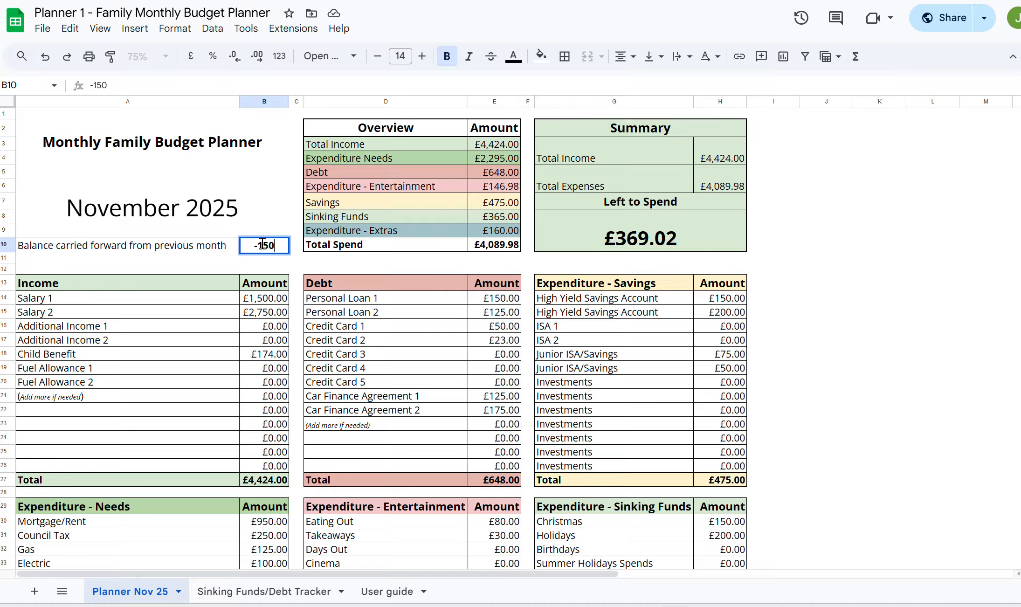
pyautogui.press('Return')
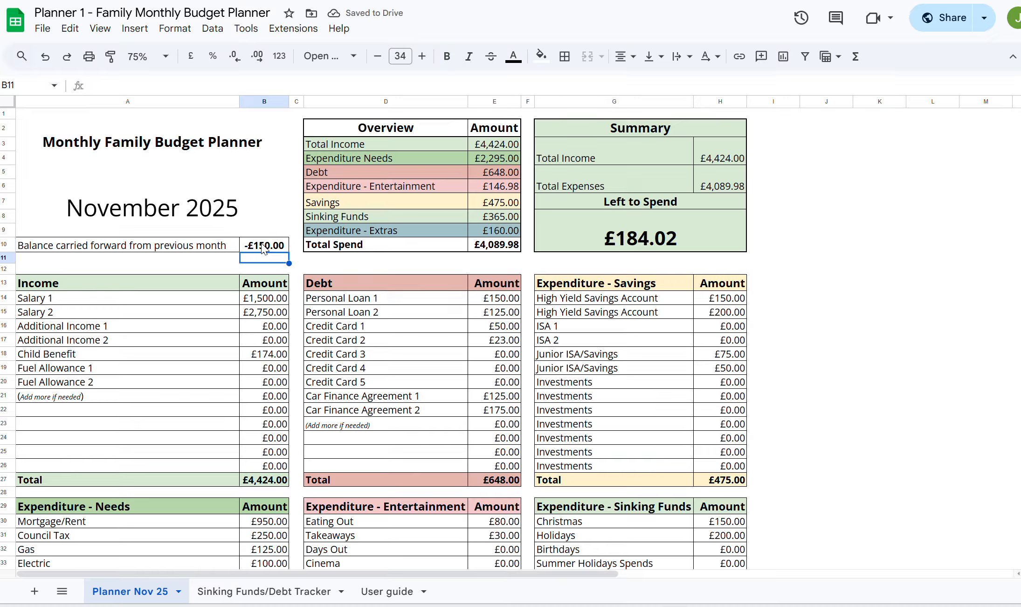
# Step: Change the balance carried forward from the previous month back to £35
pyautogui.click(263, 245)
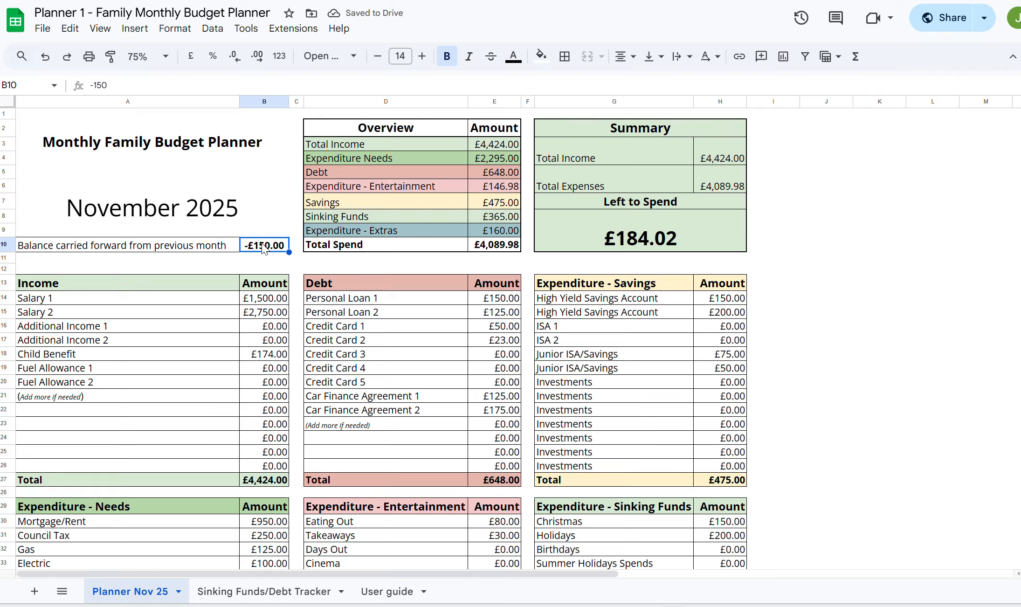
pyautogui.write('35')
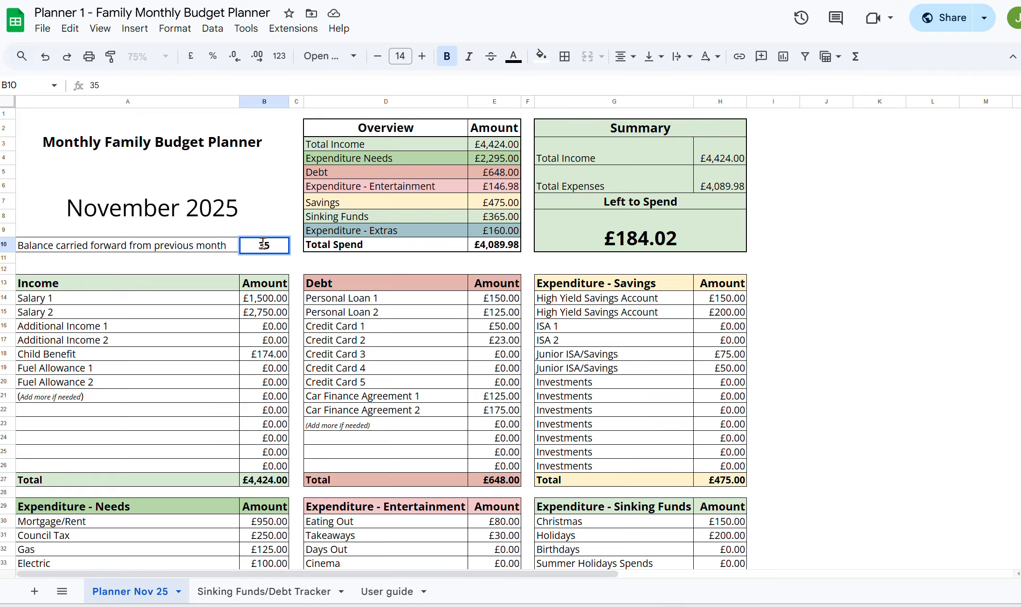
pyautogui.press('Return')
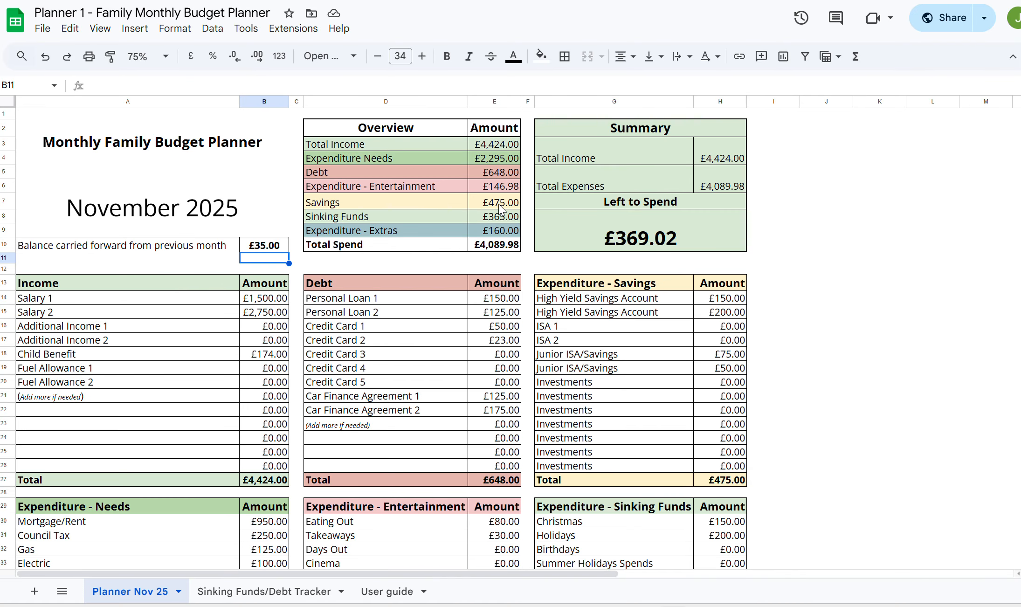
# Step: Look through the Expenditure - Needs categories from Mortgage/Rent down to the section's total row
pyautogui.click(240, 512)
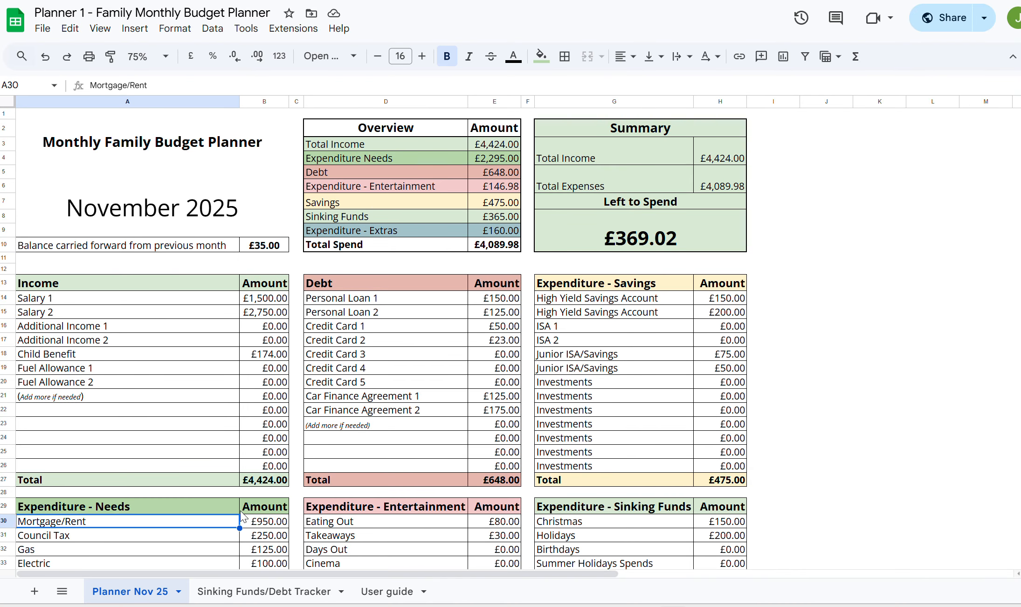
pyautogui.press('Down')
pyautogui.press('Down')
pyautogui.press('Down')
pyautogui.press('Down')
pyautogui.press('Down')
pyautogui.press('Down')
pyautogui.press('Down')
pyautogui.press('Down')
pyautogui.press('Down')
pyautogui.press('Down')
pyautogui.press('Down')
pyautogui.press('Down')
pyautogui.press('Down')
pyautogui.press('Down')
pyautogui.press('Down')
pyautogui.press('Down')
pyautogui.press('Down')
pyautogui.press('Down')
pyautogui.press('Down')
pyautogui.press('Down')
pyautogui.press('Down')
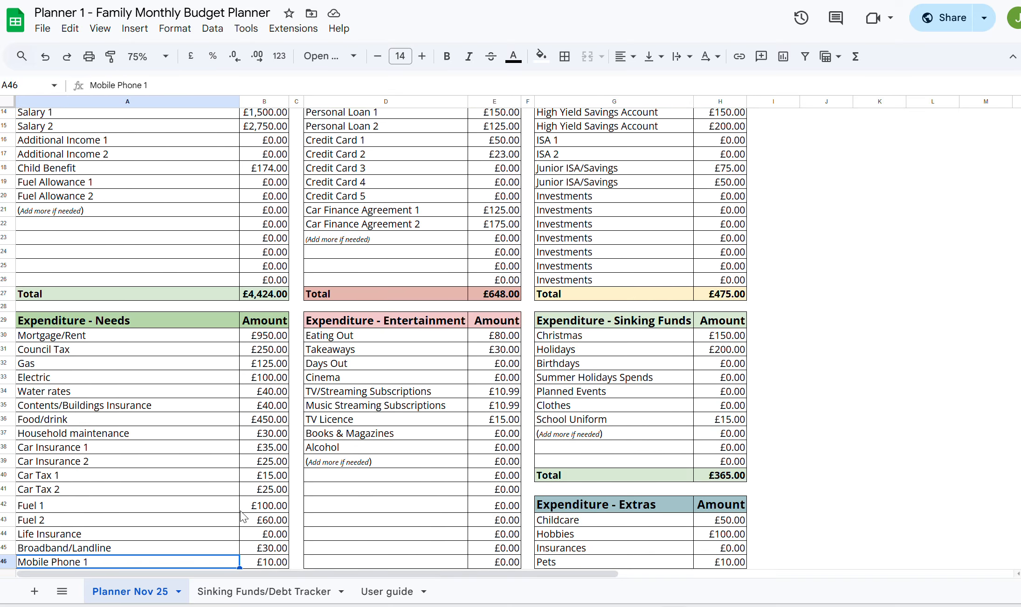
pyautogui.press('Down')
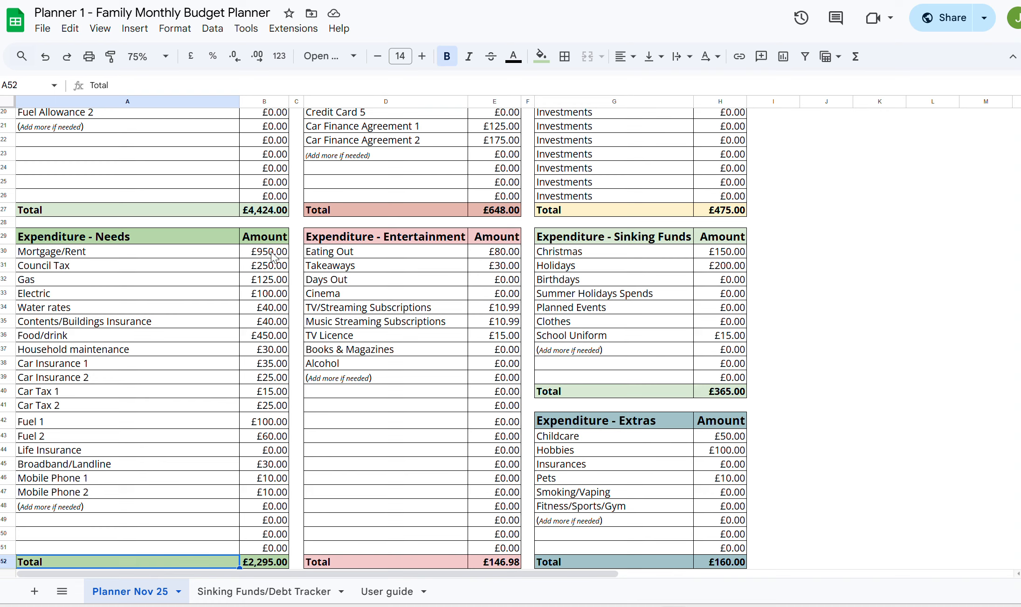
# Step: Set both the Water rates and the Contents/Buildings Insurance amounts to £30 in the Expenditure - Needs table
pyautogui.click(274, 309)
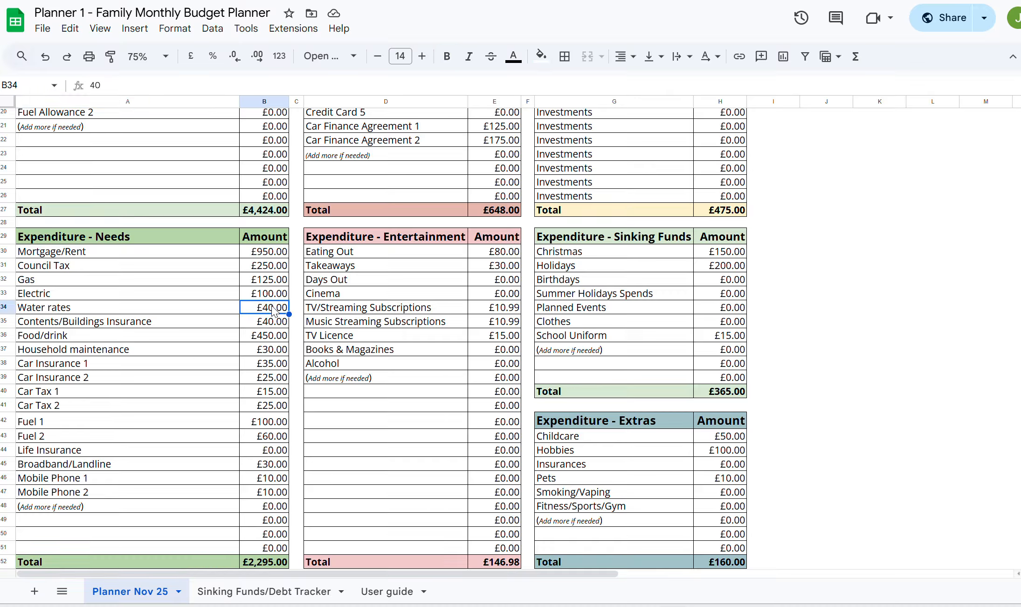
pyautogui.write('30')
pyautogui.press('Return')
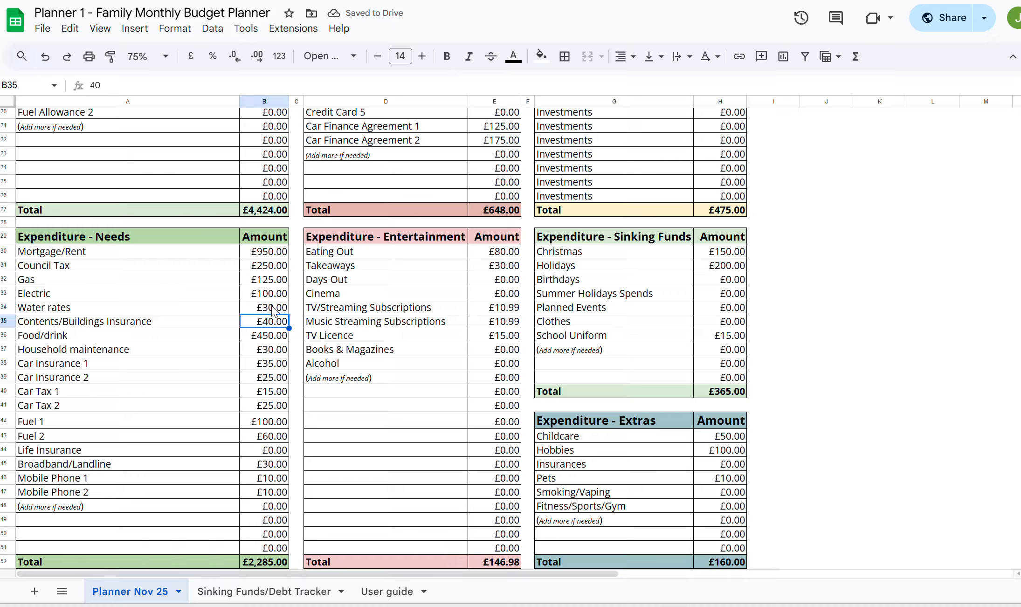
pyautogui.write('30')
pyautogui.press('Return')
# Step: Set the Car Tax 1 amount to £10 in the Expenditure - Needs table
pyautogui.press('Down')
pyautogui.press('Down')
pyautogui.press('Down')
pyautogui.press('Down')
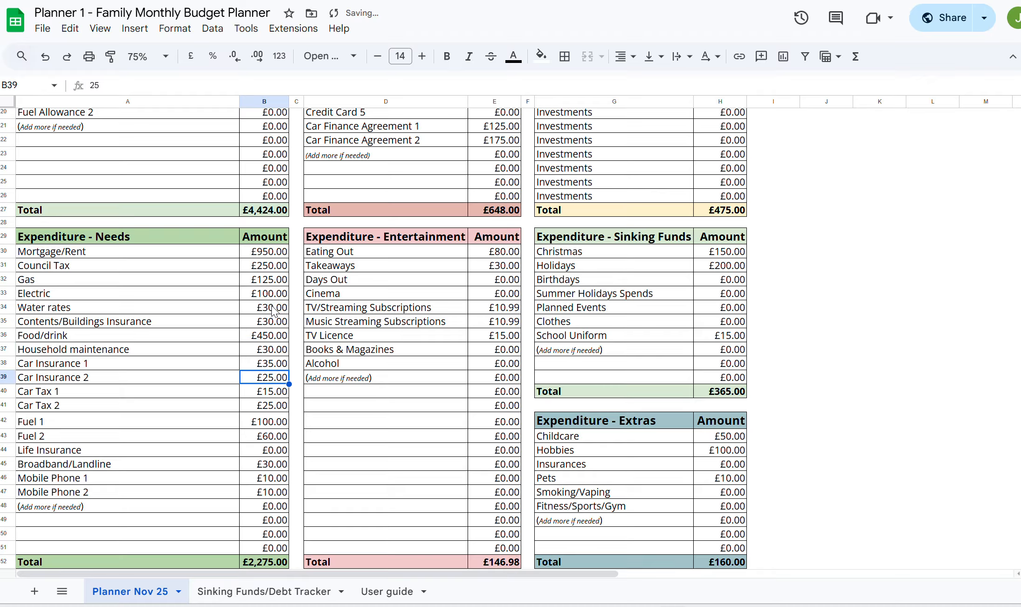
pyautogui.write('10')
pyautogui.press('Return')
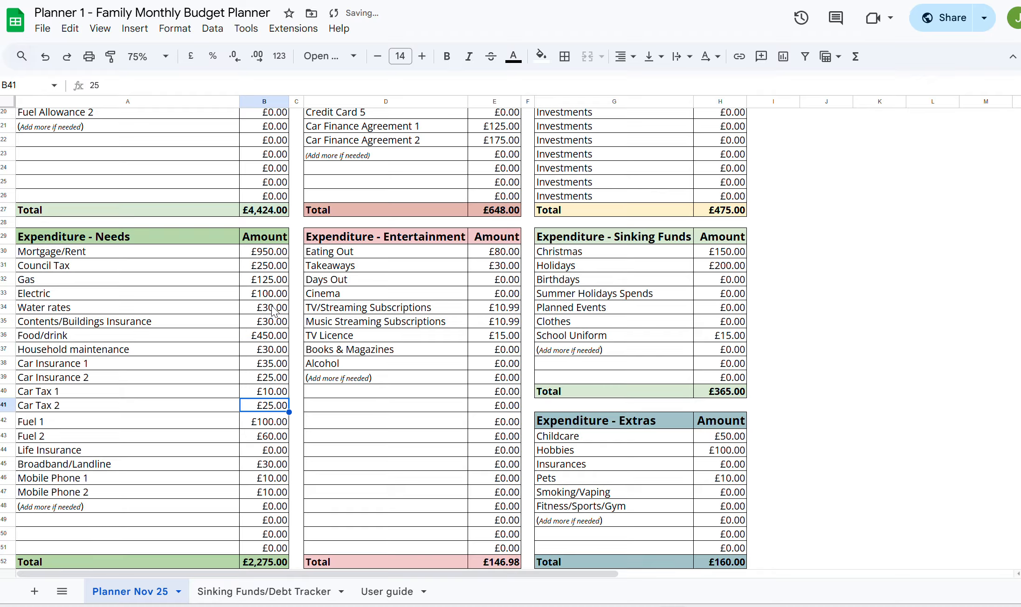
# Step: Look through the remaining Expenditure - Needs amounts from Car Tax 2 down to the spare rows above the total
pyautogui.press('Down')
pyautogui.press('Down')
pyautogui.press('Down')
pyautogui.press('Down')
pyautogui.press('Down')
pyautogui.press('Down')
pyautogui.press('Down')
pyautogui.press('Down')
pyautogui.press('Down')
pyautogui.press('Down')
pyautogui.press('Down')
pyautogui.press('Down')
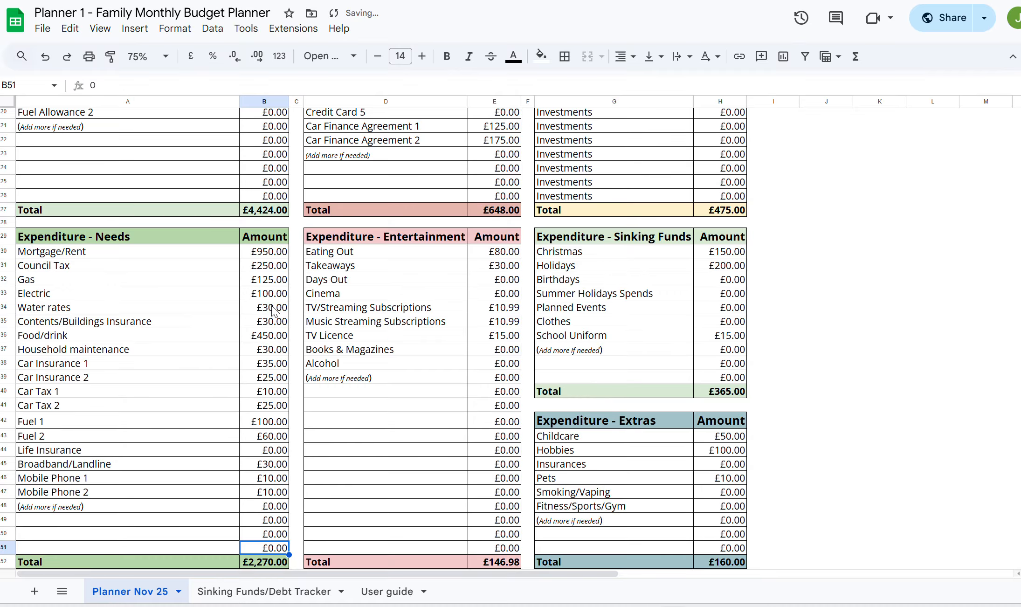
pyautogui.press('Up')
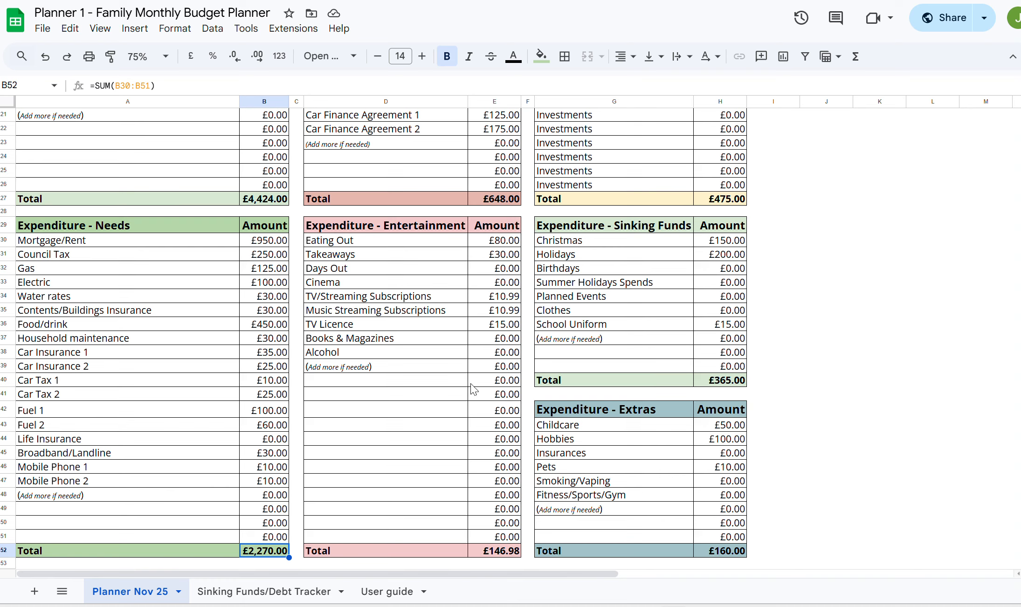
# Step: Examine the spare rows of the Entertainment table and the Expenditure - Extras categories from Childcare down to its spare rows
pyautogui.click(404, 383)
pyautogui.press('Down')
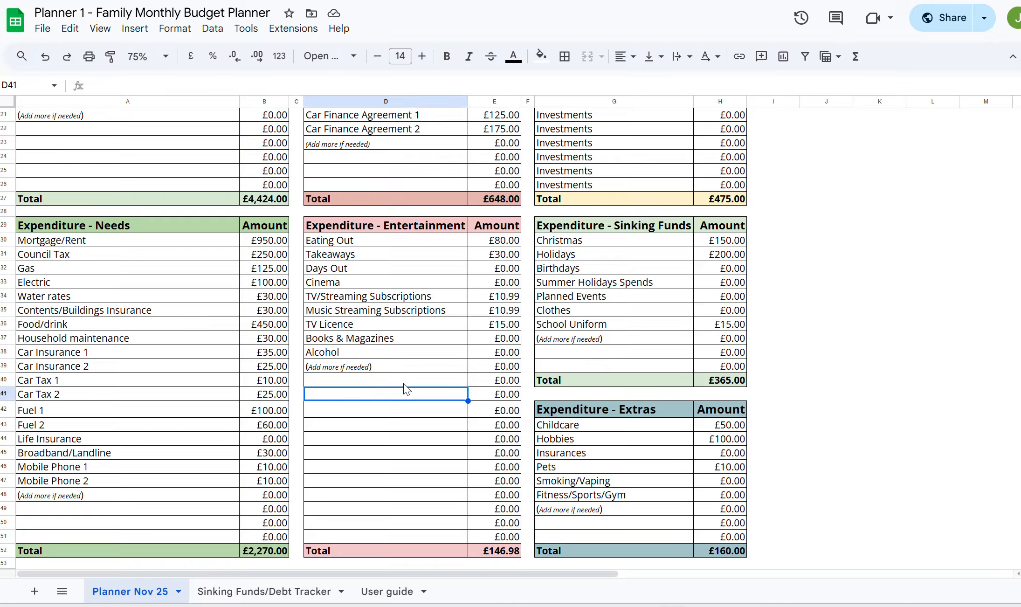
pyautogui.press('Down')
pyautogui.press('Right')
pyautogui.press('Up')
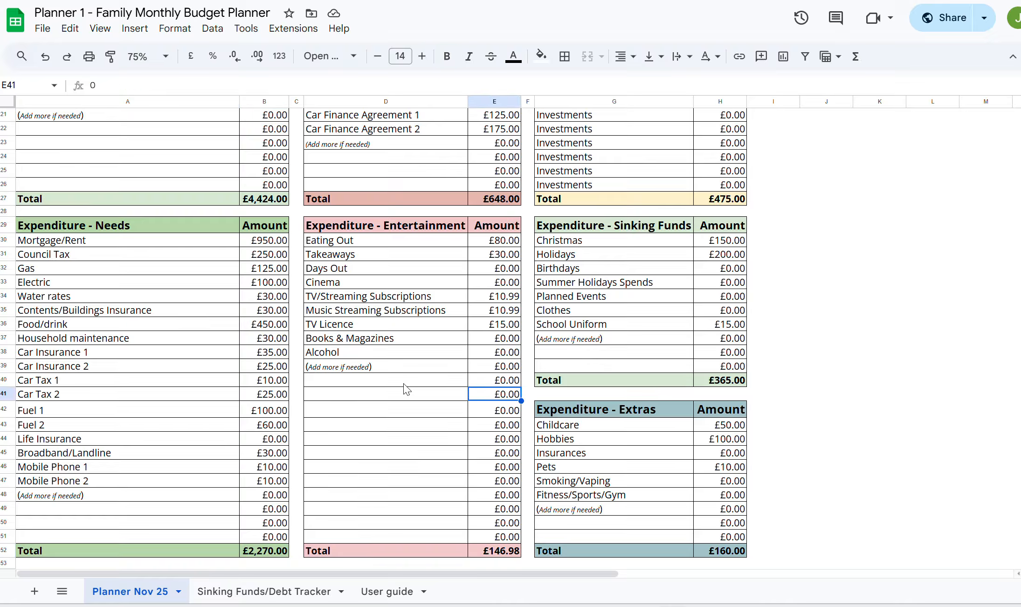
pyautogui.press('Up')
pyautogui.press('Right')
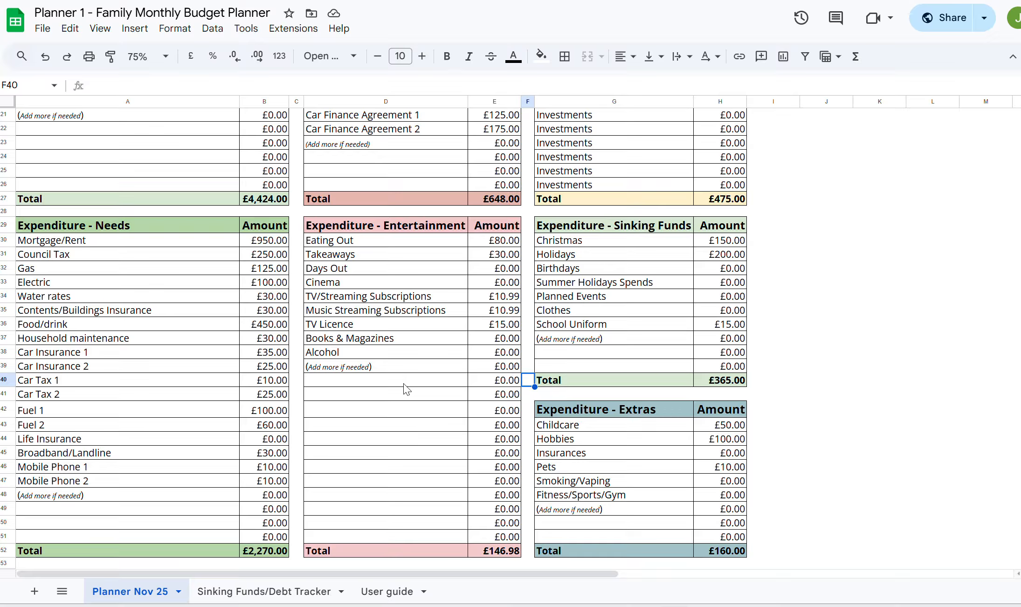
pyautogui.press('Right')
pyautogui.press('Down')
pyautogui.press('Down')
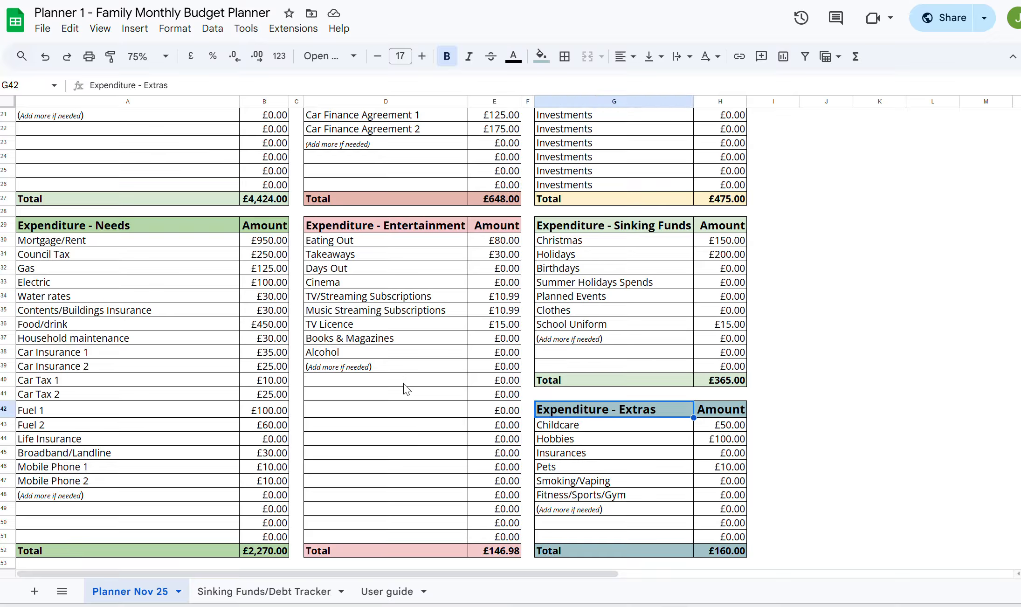
pyautogui.press('Down')
pyautogui.press('Down')
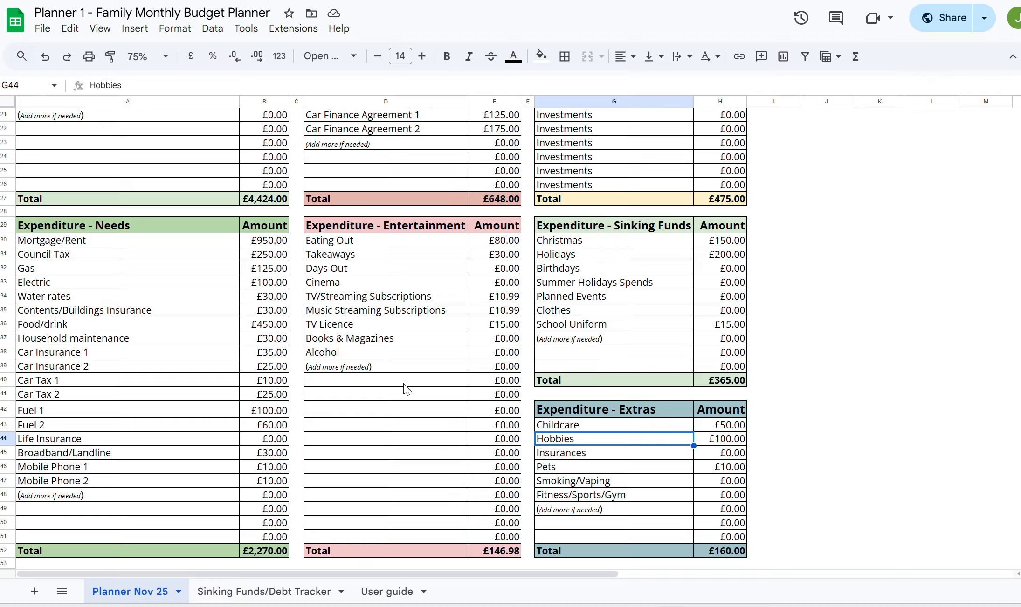
pyautogui.press('Down')
pyautogui.press('Down')
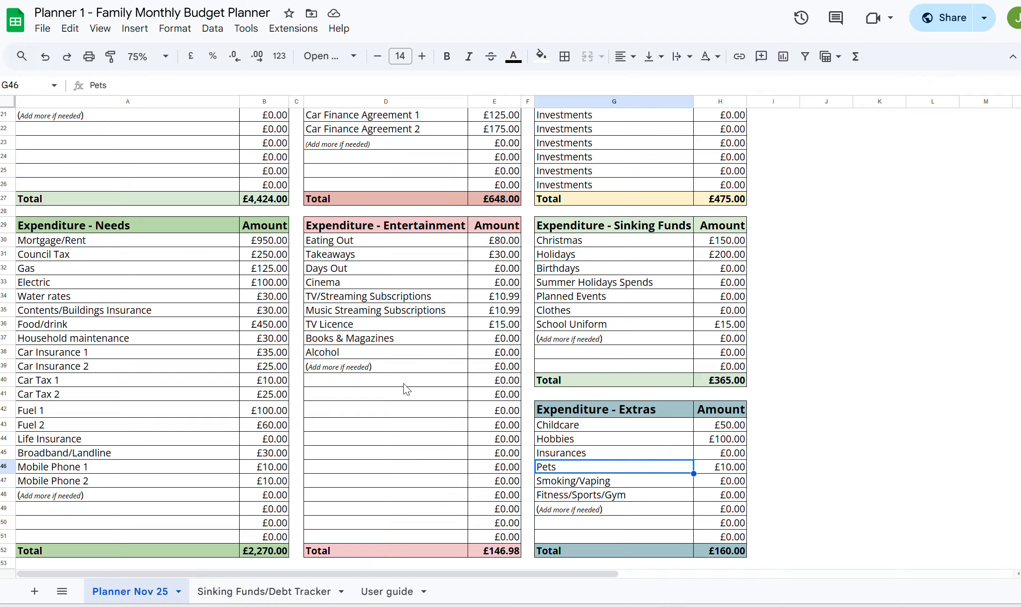
pyautogui.press('Down')
pyautogui.press('Down')
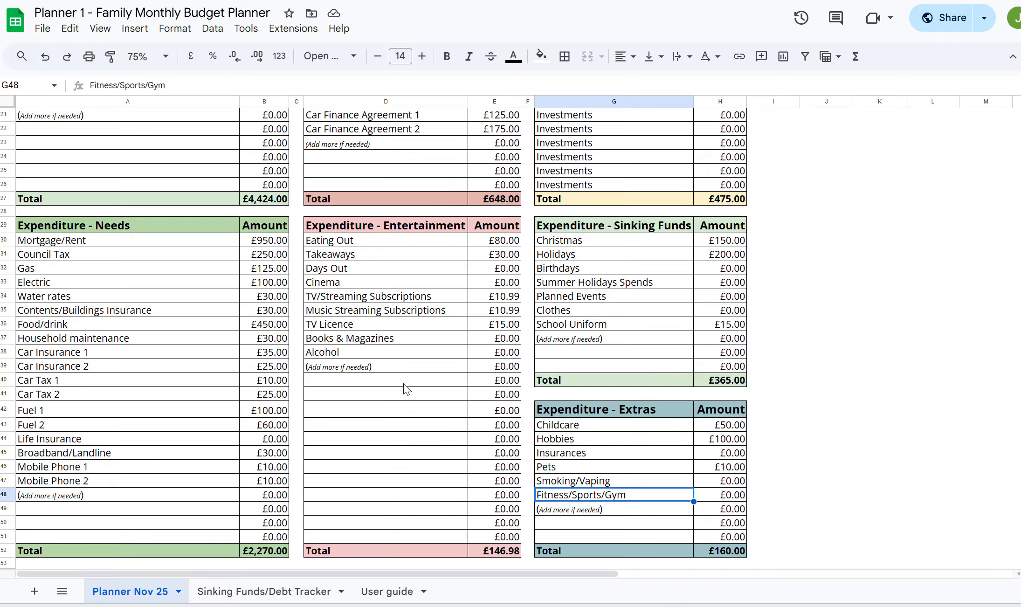
pyautogui.press('Down')
pyautogui.press('Down')
pyautogui.press('Down')
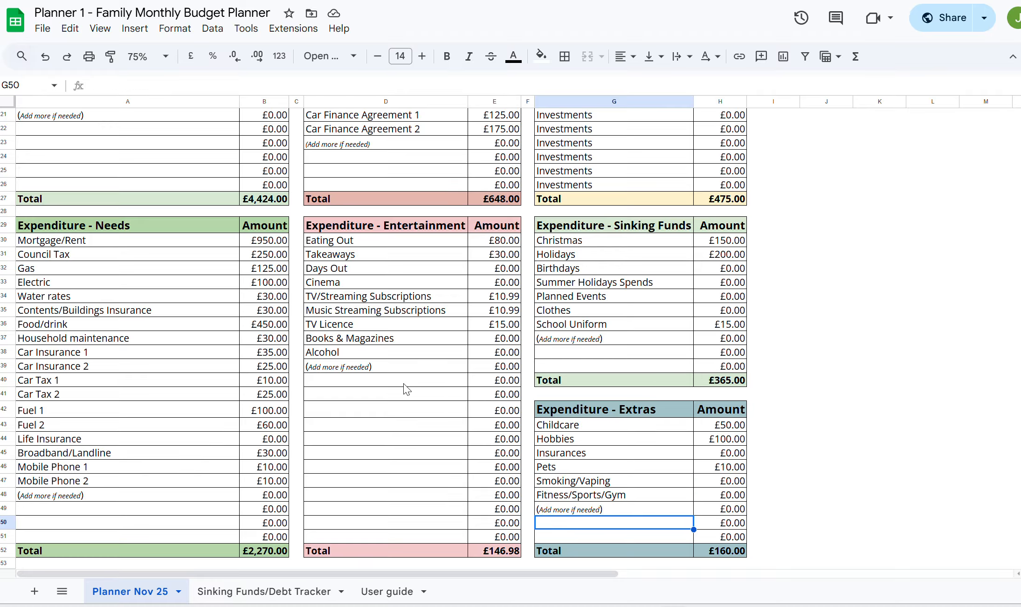
# Step: Look back up through the Expenditure - Entertainment categories and on to the start of the Debt table
pyautogui.press('Up')
pyautogui.press('Left')
pyautogui.press('Left')
pyautogui.press('Left')
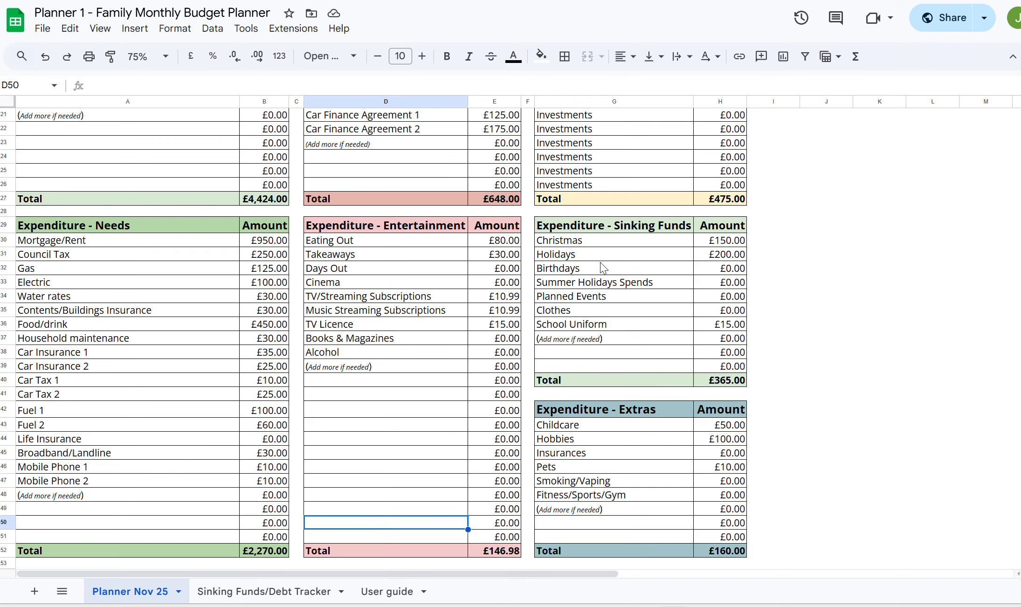
pyautogui.press('Up')
pyautogui.press('Up')
pyautogui.press('Up')
pyautogui.press('Up')
pyautogui.press('Up')
pyautogui.press('Up')
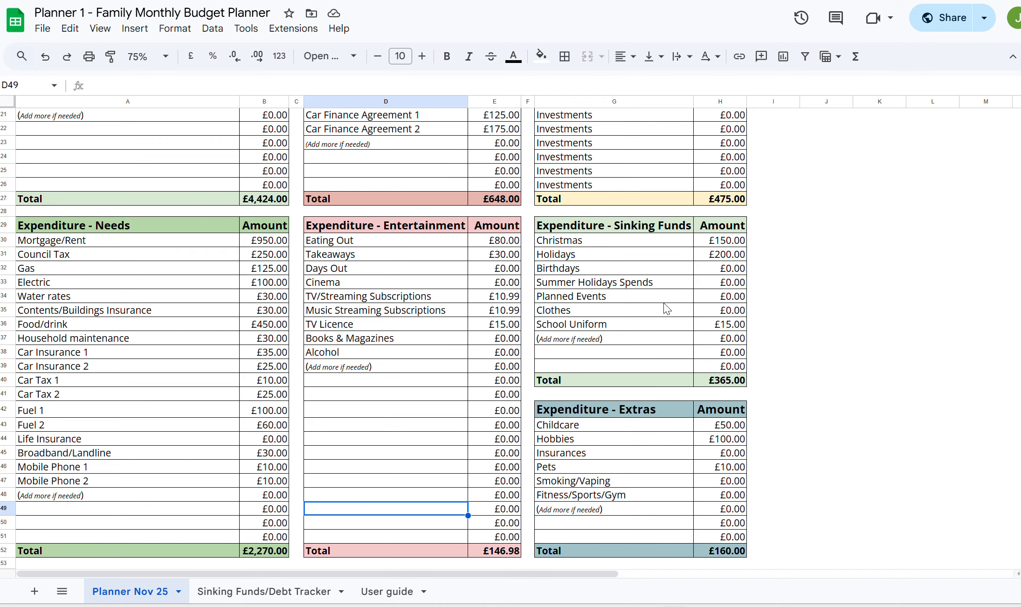
pyautogui.press('Up')
pyautogui.press('Up')
pyautogui.press('Up')
pyautogui.press('Up')
pyautogui.press('Up')
pyautogui.press('Up')
pyautogui.press('Up')
pyautogui.press('Up')
pyautogui.press('Up')
pyautogui.press('Up')
pyautogui.press('Up')
pyautogui.press('Up')
pyautogui.press('Up')
pyautogui.press('Up')
pyautogui.press('Up')
pyautogui.press('Up')
pyautogui.press('Up')
pyautogui.press('Up')
pyautogui.press('Up')
pyautogui.press('Up')
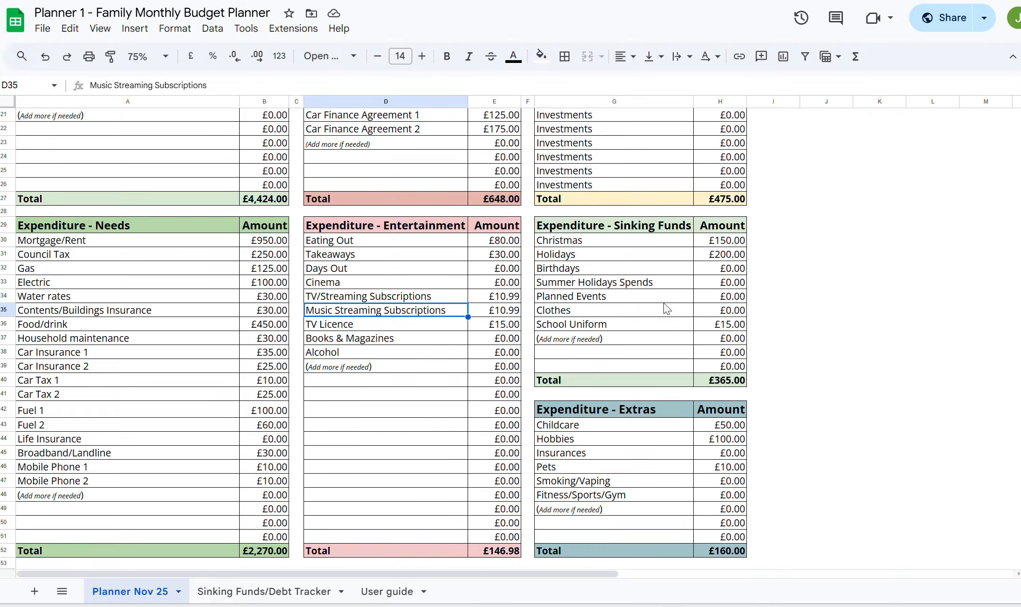
pyautogui.press('Up')
pyautogui.press('Up')
pyautogui.press('Up')
pyautogui.press('Up')
pyautogui.press('Up')
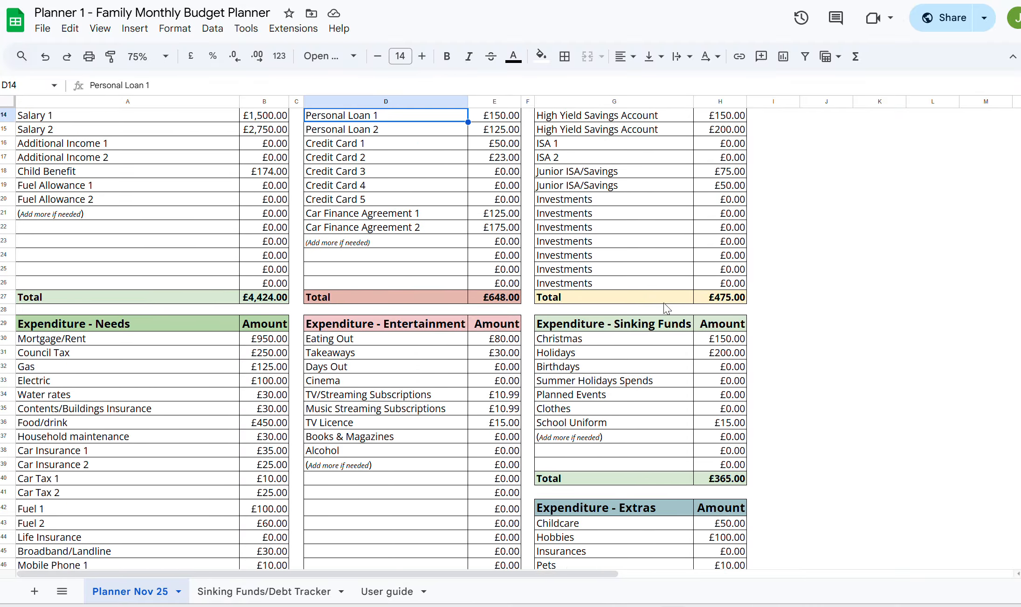
pyautogui.press('Right')
pyautogui.press('Right')
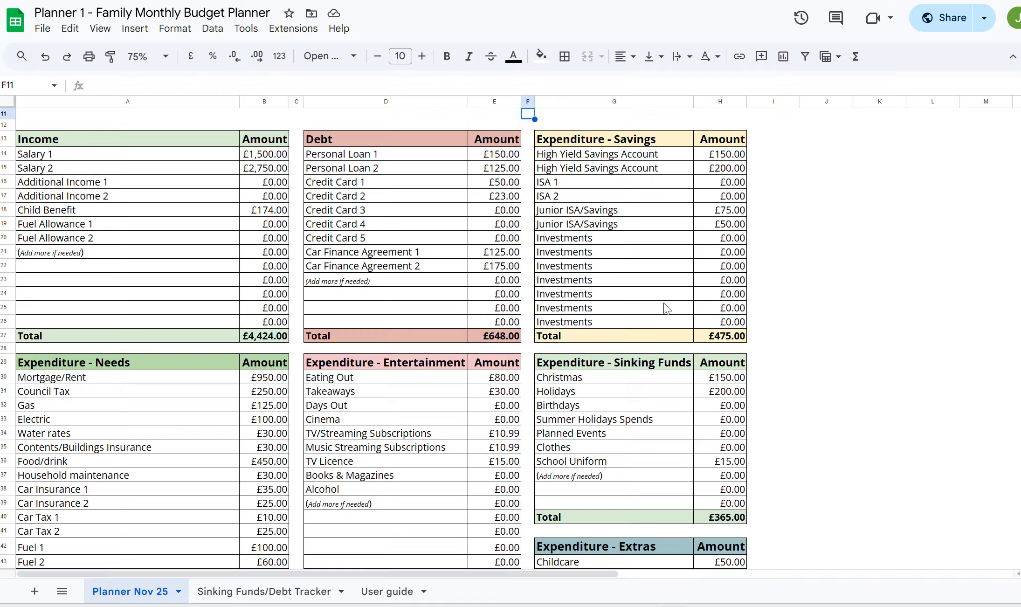
# Step: Review the Debt categories from Personal Loan 1 down to Car Finance Agreement 2
pyautogui.press('Down')
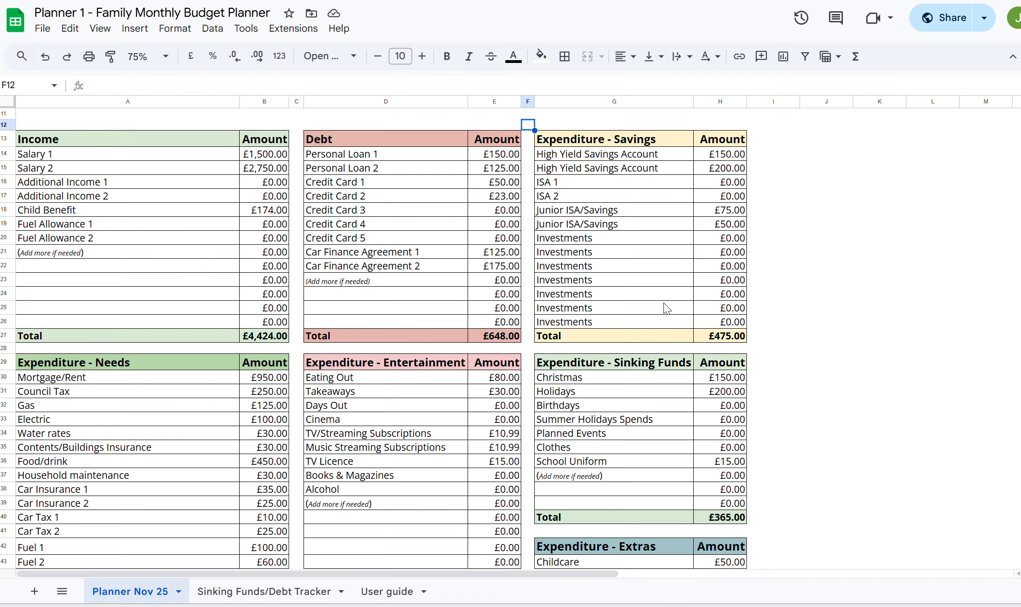
pyautogui.press('Left')
pyautogui.press('Down')
pyautogui.press('Down')
pyautogui.press('Left')
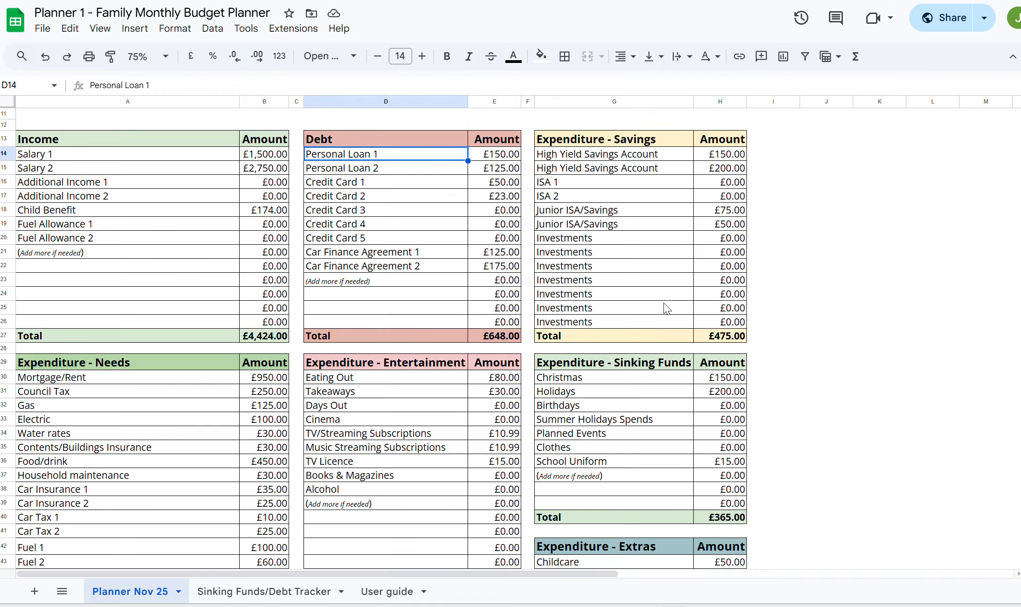
pyautogui.press('Down')
pyautogui.press('Down')
pyautogui.press('Down')
pyautogui.press('Down')
pyautogui.press('Down')
pyautogui.press('Down')
pyautogui.press('Down')
pyautogui.press('Down')
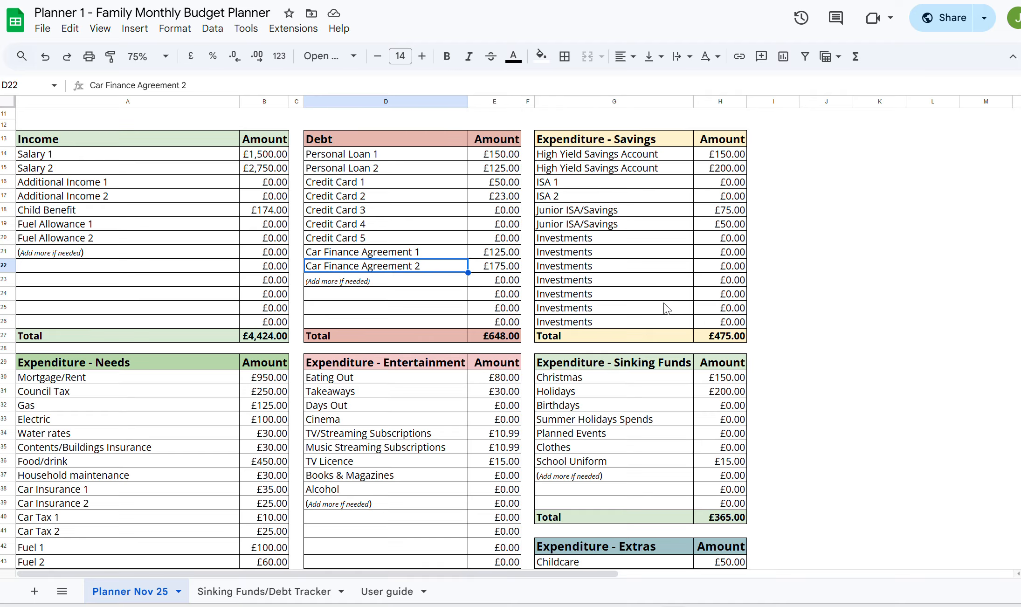
# Step: Review the Expenditure - Savings table from the Investments rows up to the High Yield Savings Account amounts
pyautogui.press('Right')
pyautogui.press('Right')
pyautogui.press('Right')
pyautogui.press('Right')
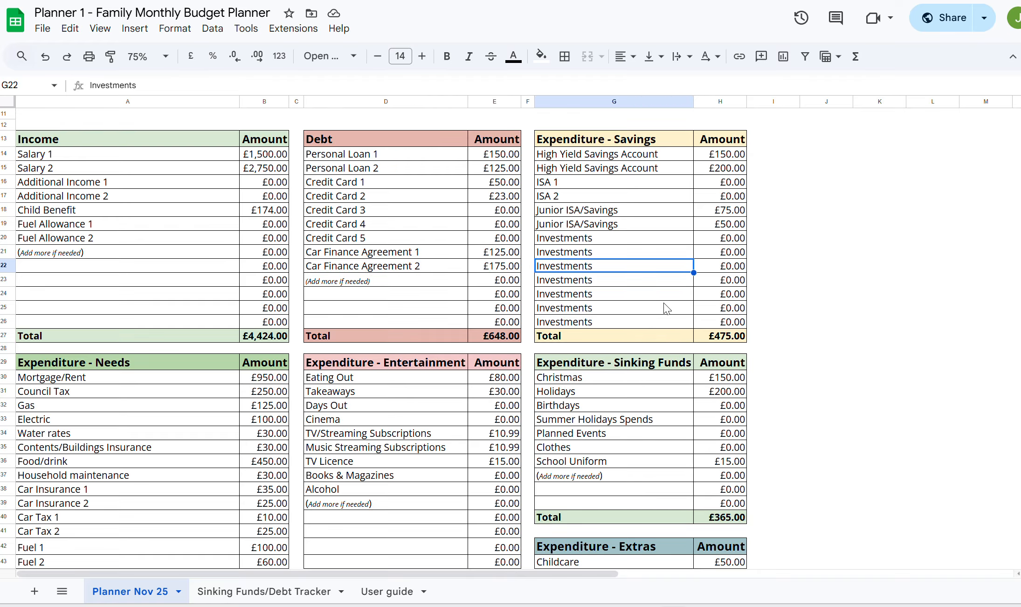
pyautogui.press('Up')
pyautogui.press('Up')
pyautogui.press('Up')
pyautogui.press('Up')
pyautogui.press('Up')
pyautogui.press('Up')
pyautogui.press('Up')
pyautogui.press('Up')
pyautogui.press('Down')
pyautogui.press('Down')
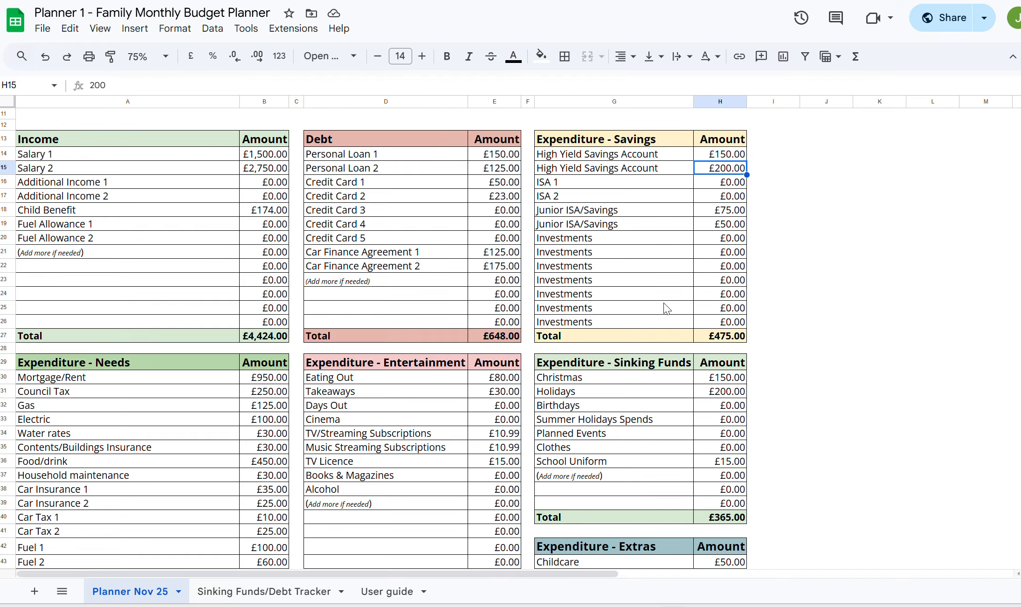
# Step: Review the Expenditure - Savings categories from the ISA rows down through the Investments rows and back up
pyautogui.press('Down')
pyautogui.press('Down')
pyautogui.press('Down')
pyautogui.press('Down')
pyautogui.press('Left')
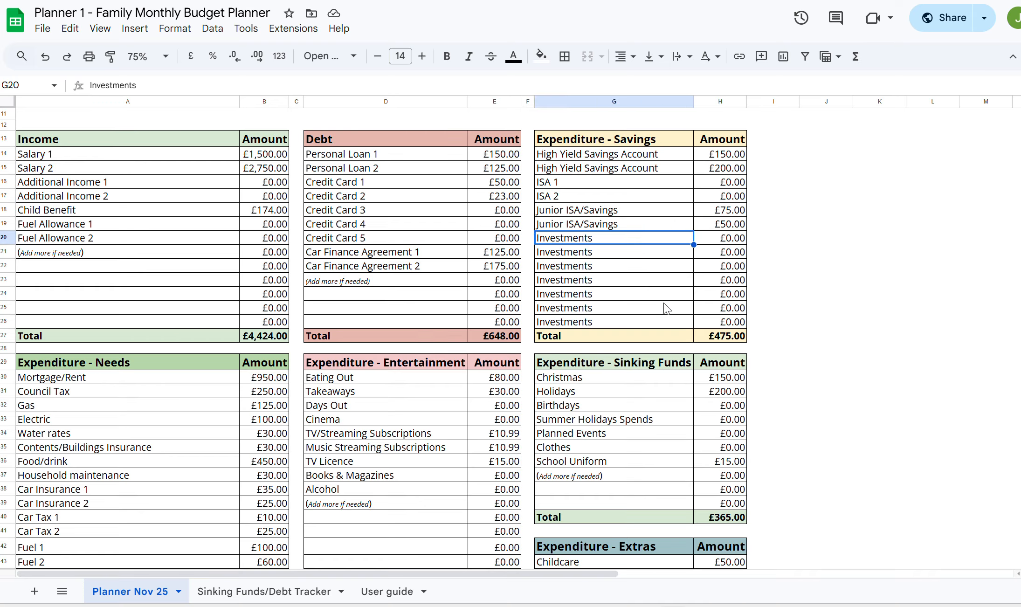
pyautogui.press('Down')
pyautogui.press('Down')
pyautogui.press('Down')
pyautogui.press('Down')
pyautogui.press('Down')
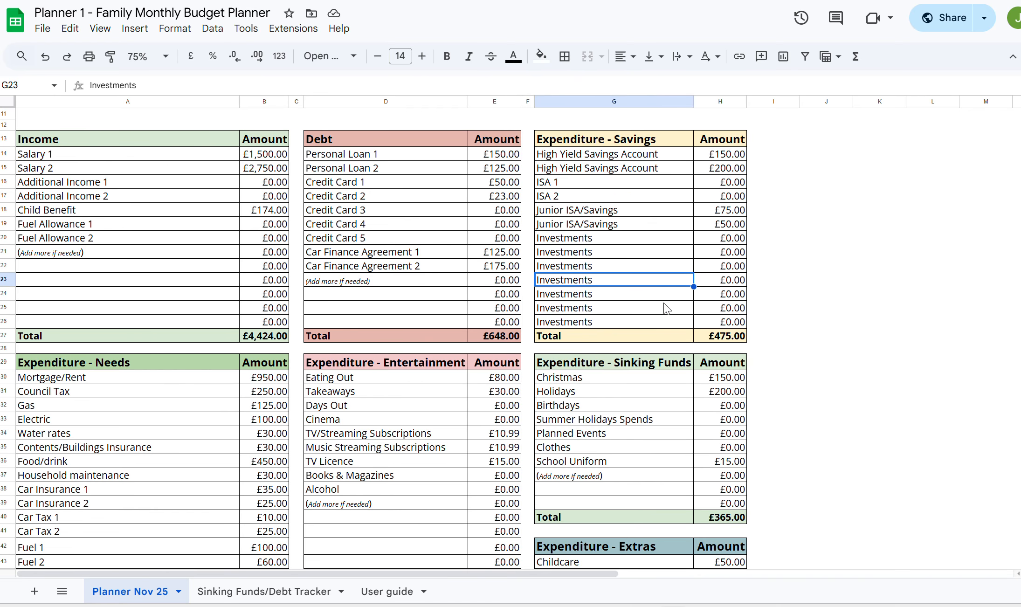
pyautogui.press('Up')
pyautogui.press('Up')
pyautogui.press('Up')
pyautogui.press('Up')
pyautogui.press('Up')
pyautogui.press('Up')
pyautogui.press('Up')
pyautogui.press('Up')
pyautogui.press('Up')
pyautogui.press('Up')
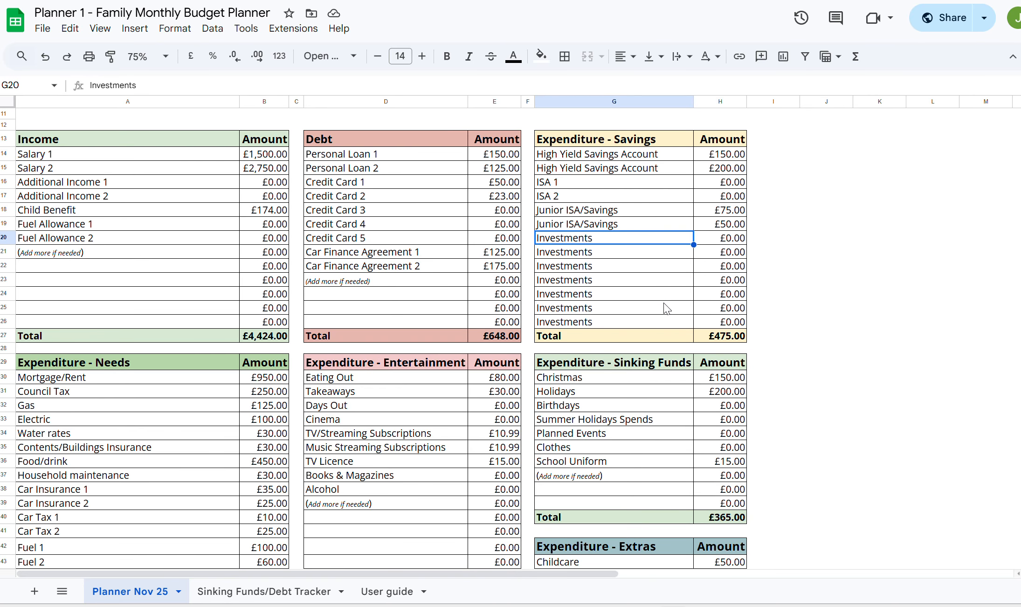
# Step: Examine the Left to Spend summary and the Overview amounts at the start of the planner
pyautogui.press('Up')
pyautogui.press('Up')
pyautogui.press('Up')
pyautogui.press('Up')
pyautogui.press('Up')
pyautogui.press('Up')
pyautogui.press('Up')
pyautogui.press('Up')
pyautogui.press('Up')
pyautogui.press('Up')
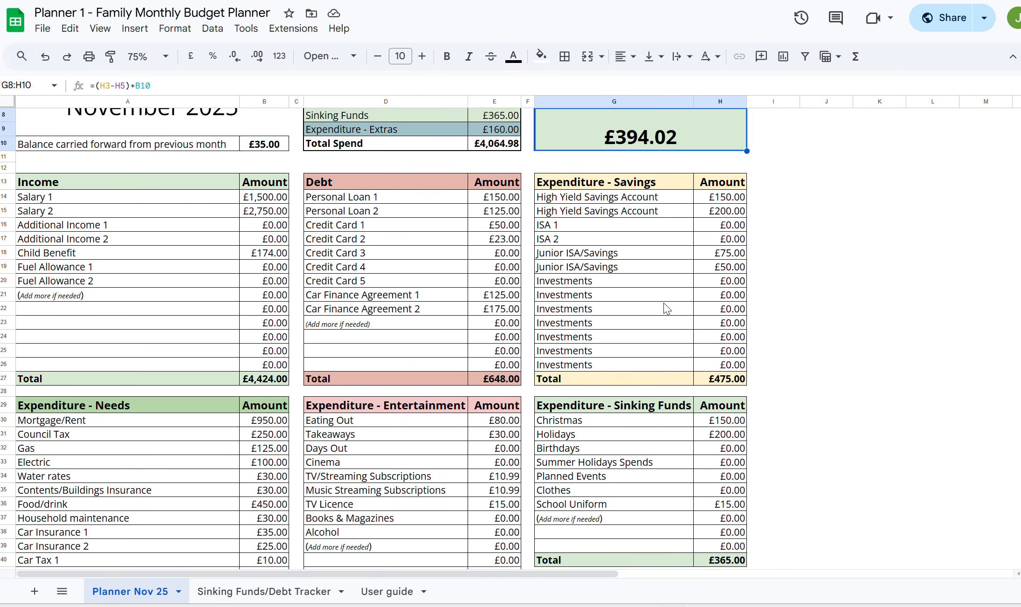
pyautogui.press('Left')
pyautogui.press('Left')
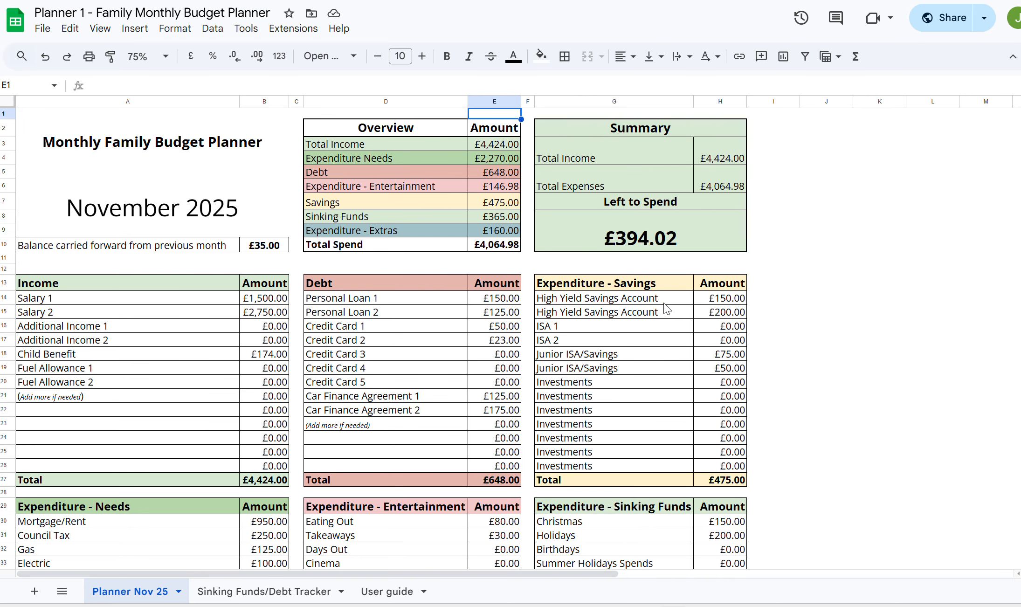
pyautogui.press('Down')
pyautogui.press('Down')
pyautogui.press('Down')
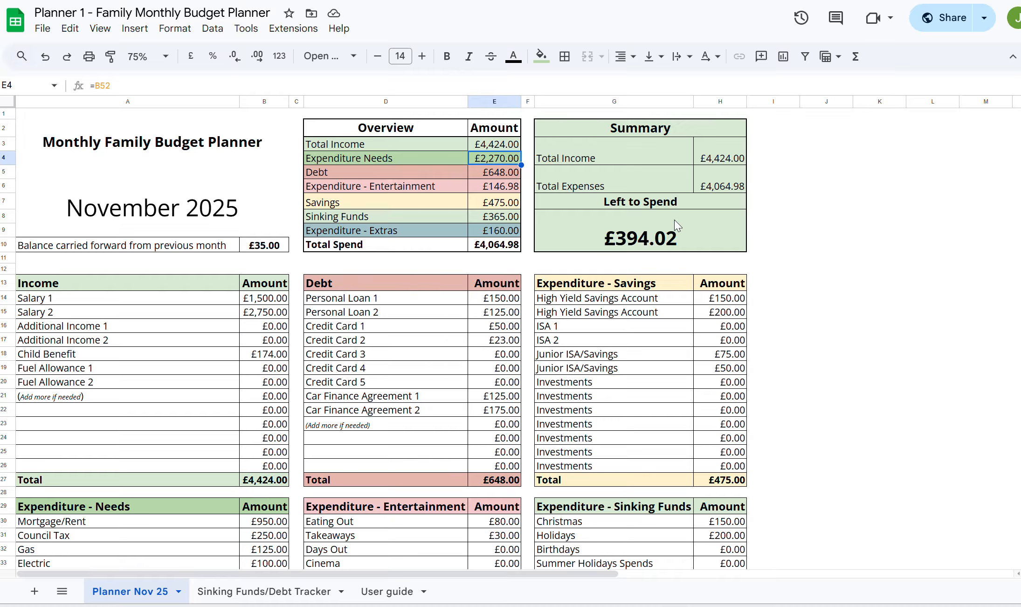
# Step: Set both High Yield Savings Account amounts in Expenditure - Savings to 250
pyautogui.click(718, 301)
pyautogui.write('250')
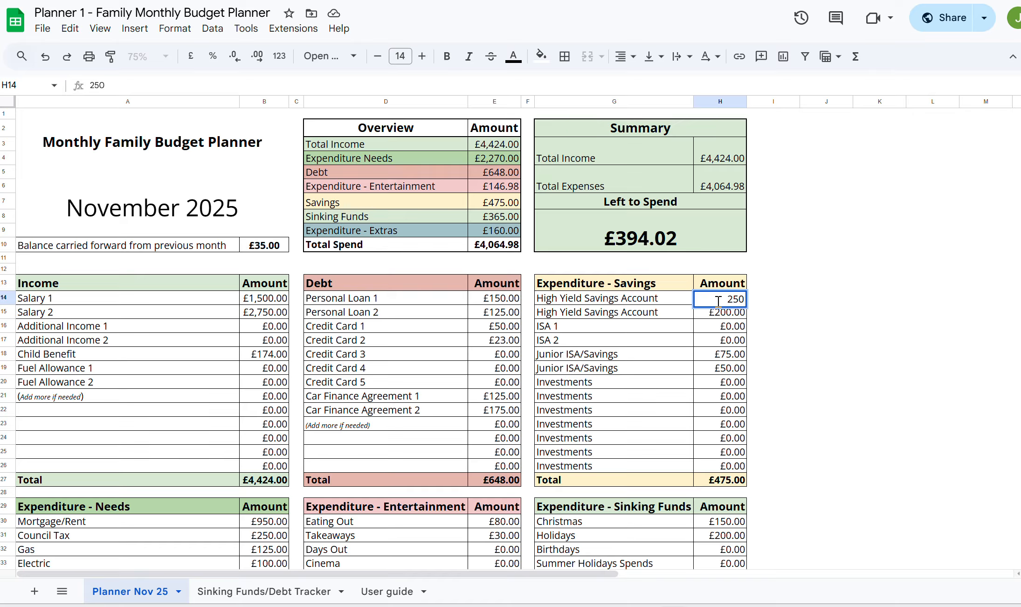
pyautogui.press('Return')
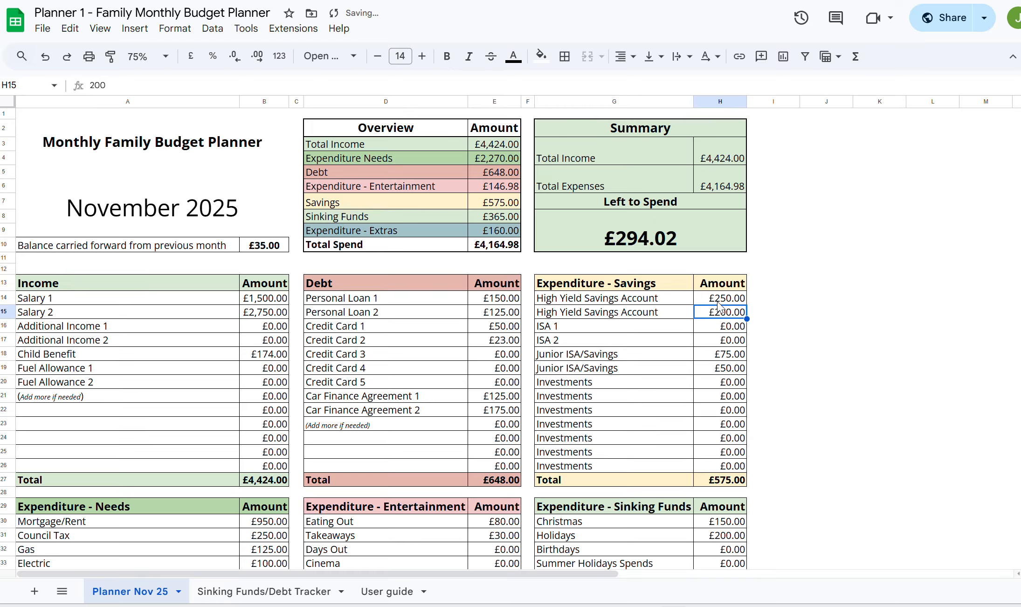
pyautogui.write('250')
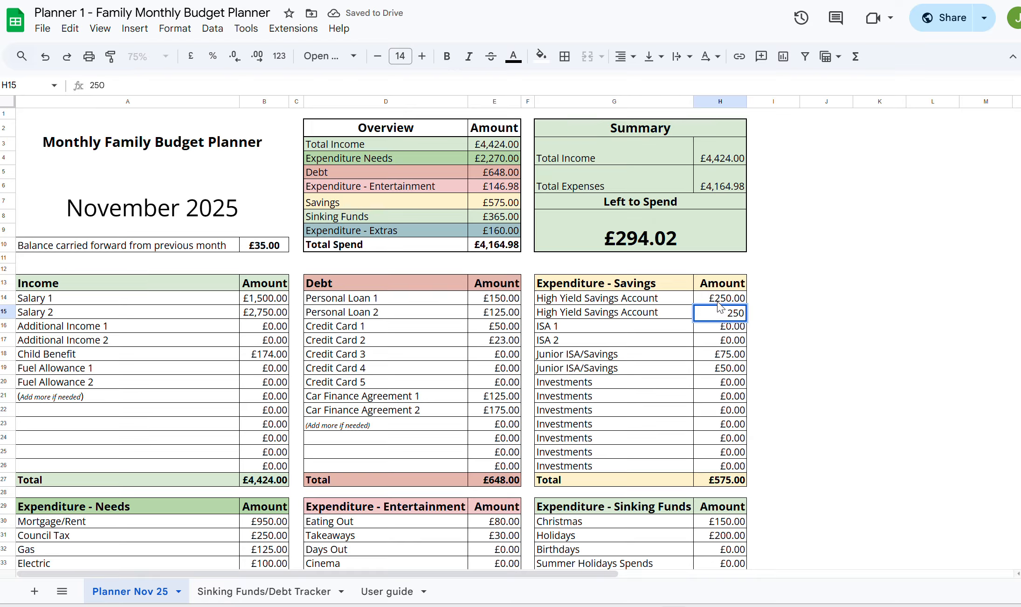
pyautogui.press('Return')
# Step: Set the second Junior ISA/Savings amount to 75
pyautogui.press('Down')
pyautogui.press('Down')
pyautogui.press('Down')
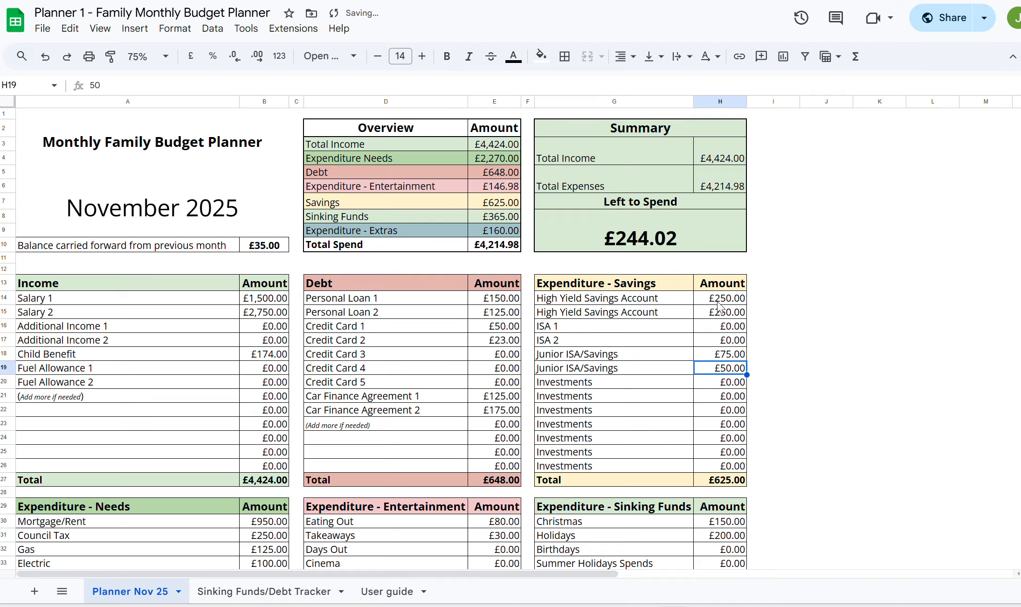
pyautogui.write('75')
pyautogui.press('Return')
# Step: Look down past the Investments rows and the Sinking Funds table to the Childcare and Hobbies rows of Expenditure - Extras
pyautogui.press('Down')
pyautogui.press('Down')
pyautogui.press('Down')
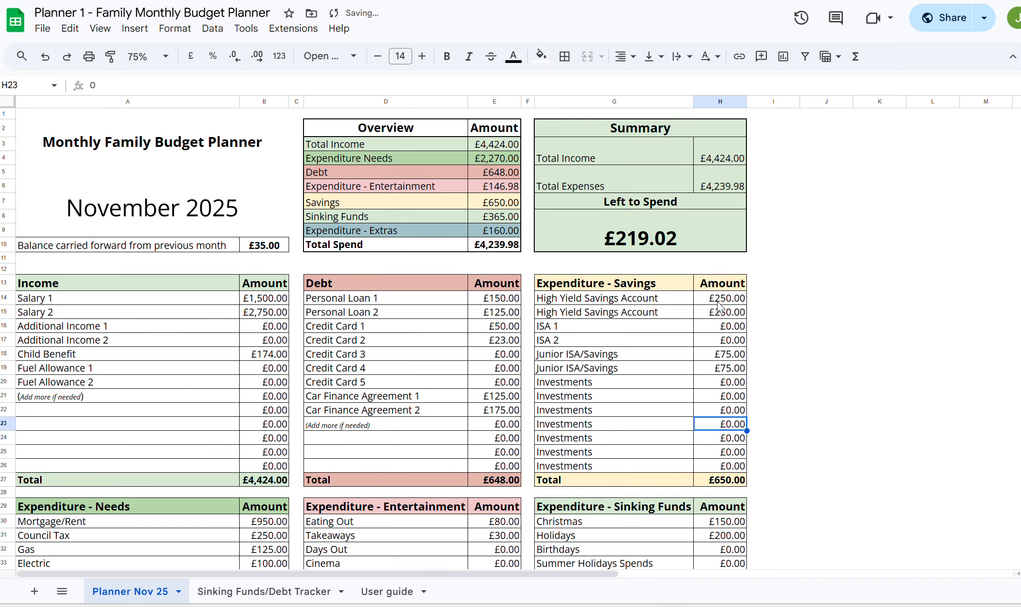
pyautogui.press('Down')
pyautogui.press('Down')
pyautogui.press('Down')
pyautogui.press('Down')
pyautogui.press('Down')
pyautogui.press('Down')
pyautogui.press('Down')
pyautogui.press('Down')
pyautogui.press('Down')
pyautogui.press('Down')
pyautogui.press('Down')
pyautogui.press('Down')
pyautogui.press('Down')
pyautogui.press('Down')
pyautogui.press('Down')
pyautogui.press('Down')
pyautogui.press('Down')
pyautogui.press('Down')
pyautogui.press('Down')
pyautogui.press('Down')
pyautogui.press('Left')
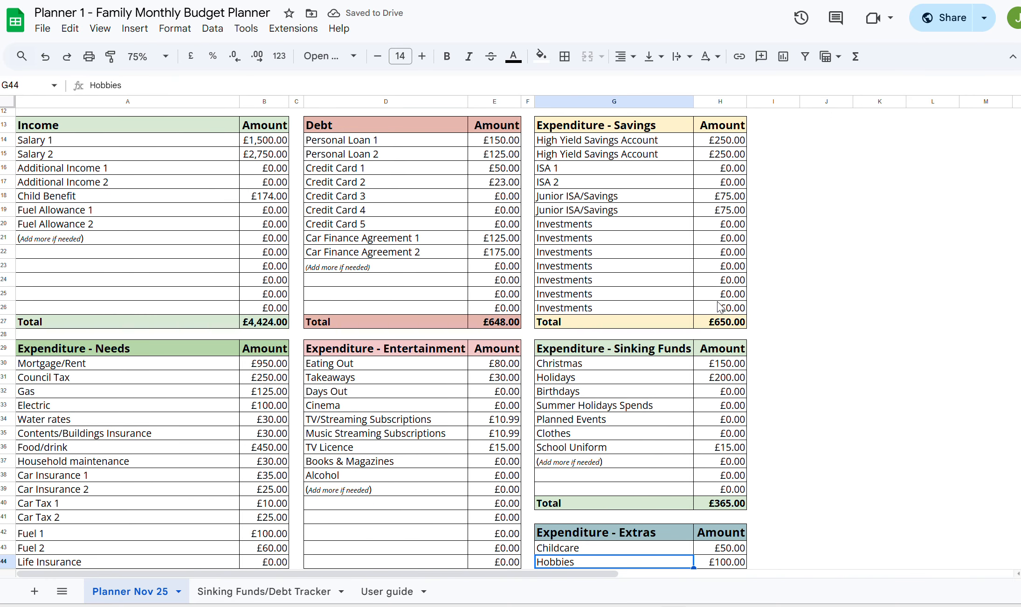
pyautogui.press('Left')
pyautogui.press('Up')
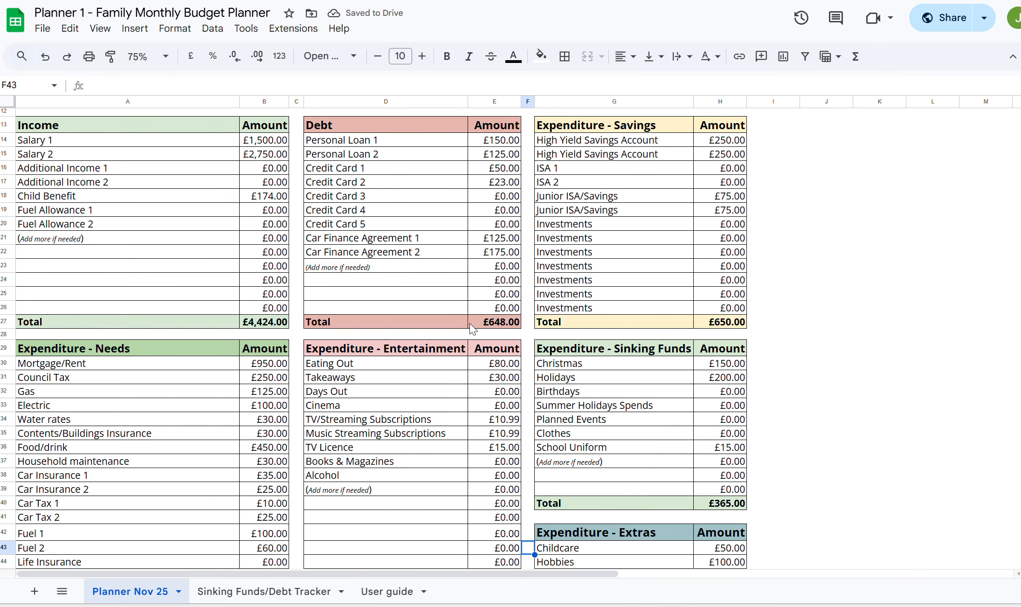
# Step: Set the Eating Out amount in Expenditure - Entertainment to 180
pyautogui.click(473, 363)
pyautogui.write('1')
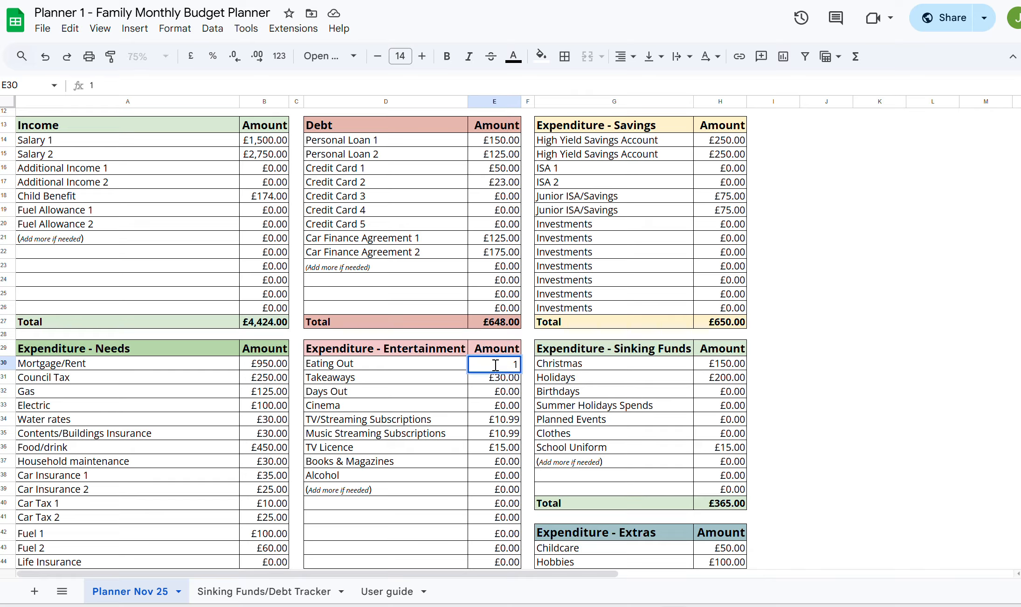
pyautogui.write('80')
pyautogui.press('Tab')
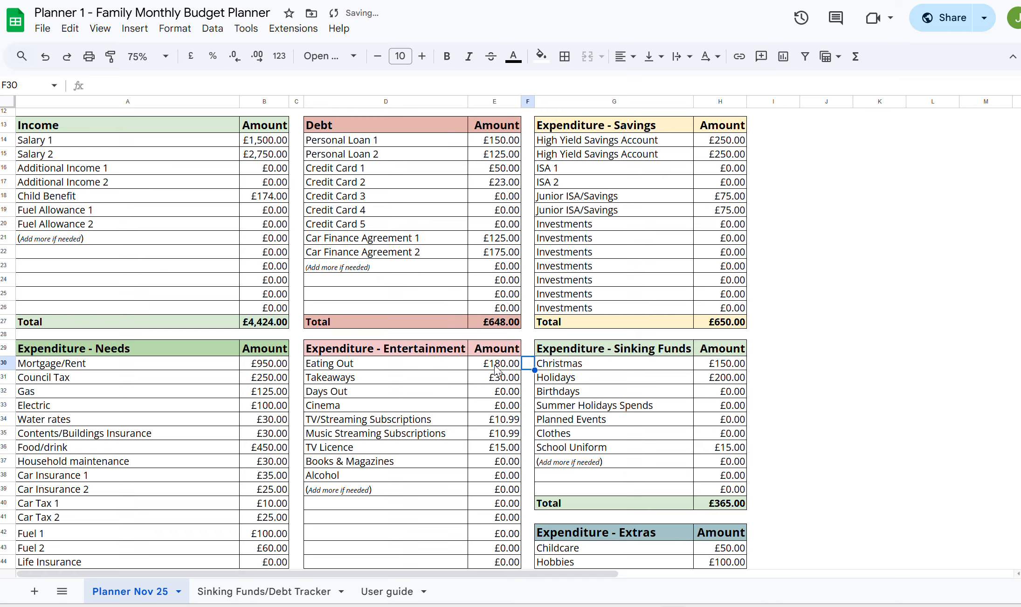
# Step: Go back up to the Summary and check the Left to Spend amount
pyautogui.press('Right')
pyautogui.press('Up')
pyautogui.press('Up')
pyautogui.press('Up')
pyautogui.press('Up')
pyautogui.press('Up')
pyautogui.press('Up')
pyautogui.press('Up')
pyautogui.press('Up')
pyautogui.press('Up')
pyautogui.press('Up')
pyautogui.press('Up')
pyautogui.press('Up')
pyautogui.press('Up')
pyautogui.press('Up')
pyautogui.press('Up')
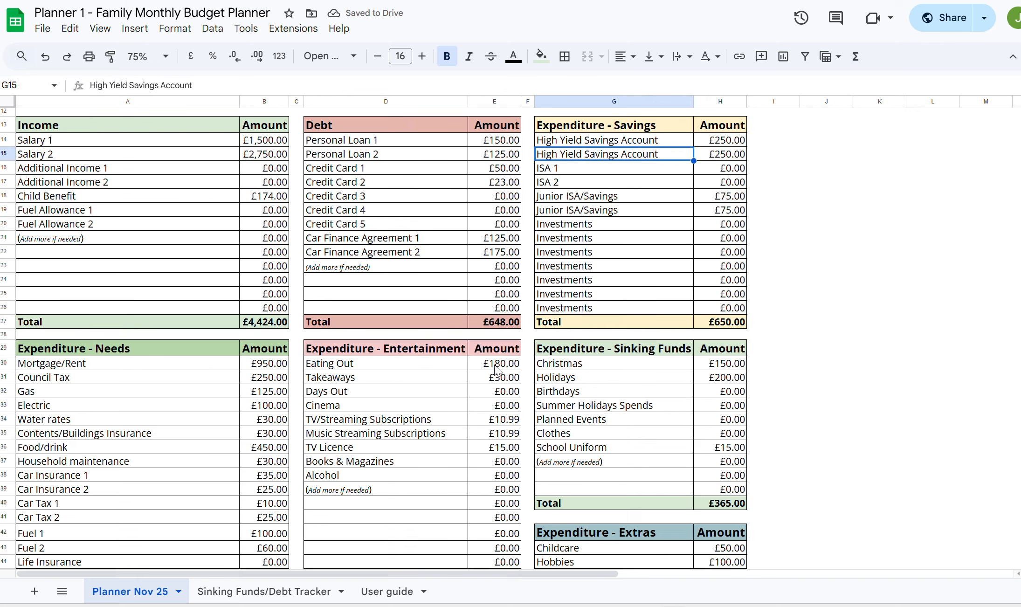
pyautogui.press('Up')
pyautogui.press('Up')
pyautogui.press('Up')
pyautogui.press('Up')
pyautogui.press('Up')
pyautogui.press('Up')
pyautogui.press('Up')
pyautogui.press('Up')
pyautogui.press('Up')
pyautogui.press('Down')
pyautogui.press('Down')
pyautogui.press('Down')
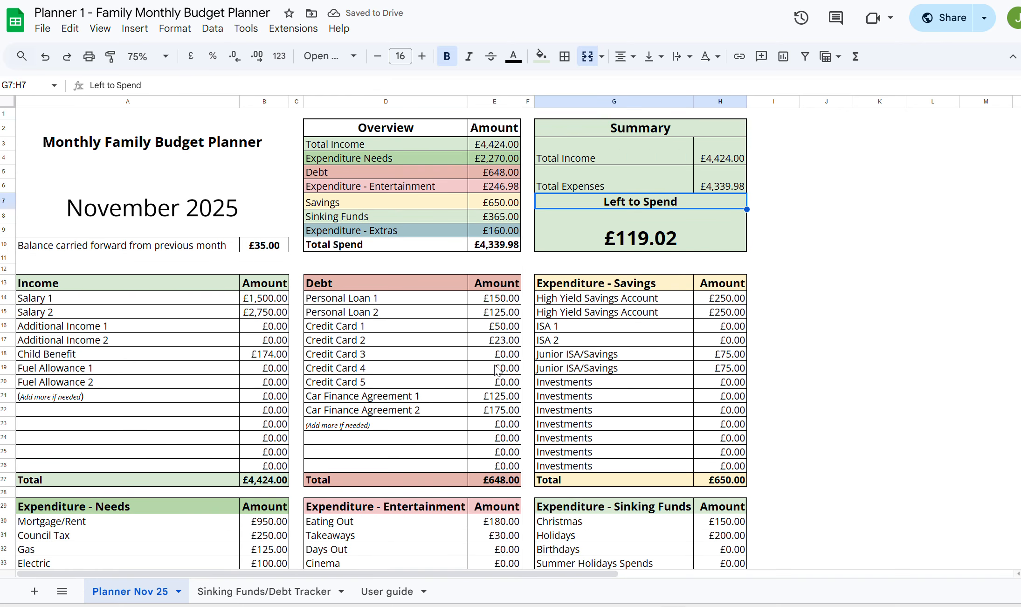
pyautogui.press('Down')
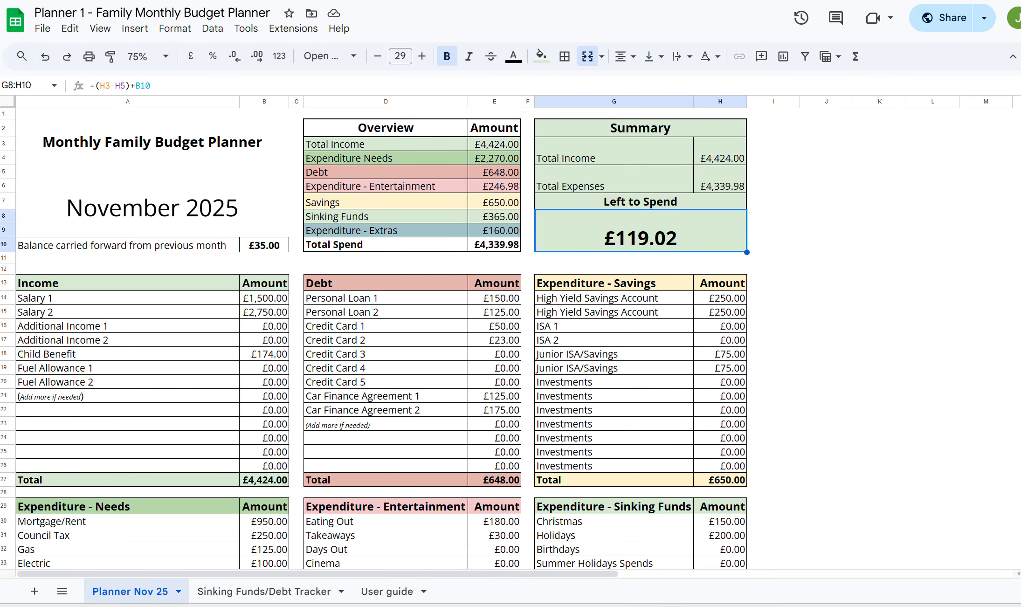
# Step: View the pie chart showing where the money is going, and return to the Overview and Summary
pyautogui.scroll(-15, 373, 338)
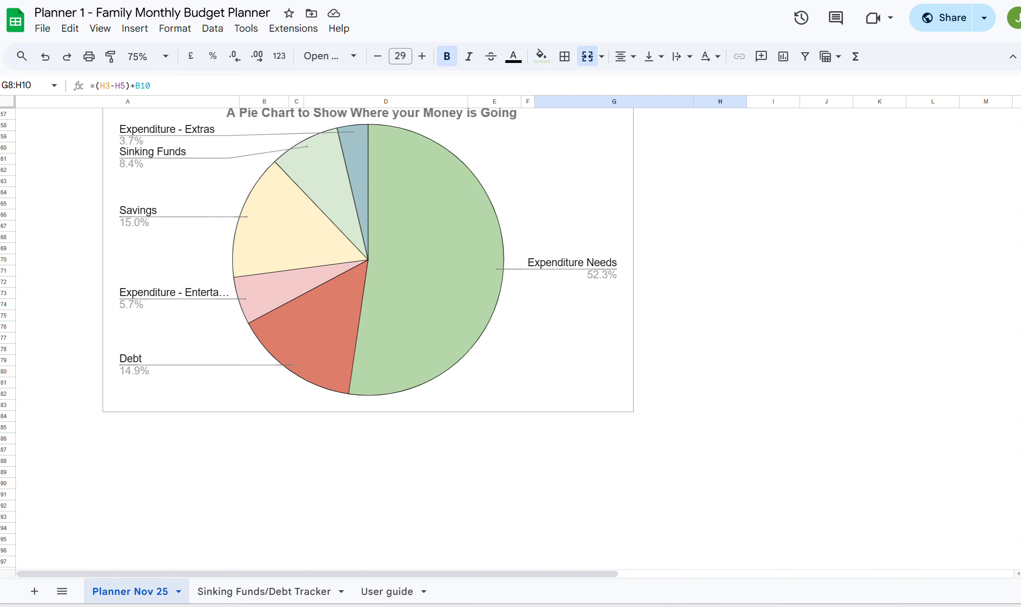
pyautogui.scroll(2, 372, 338)
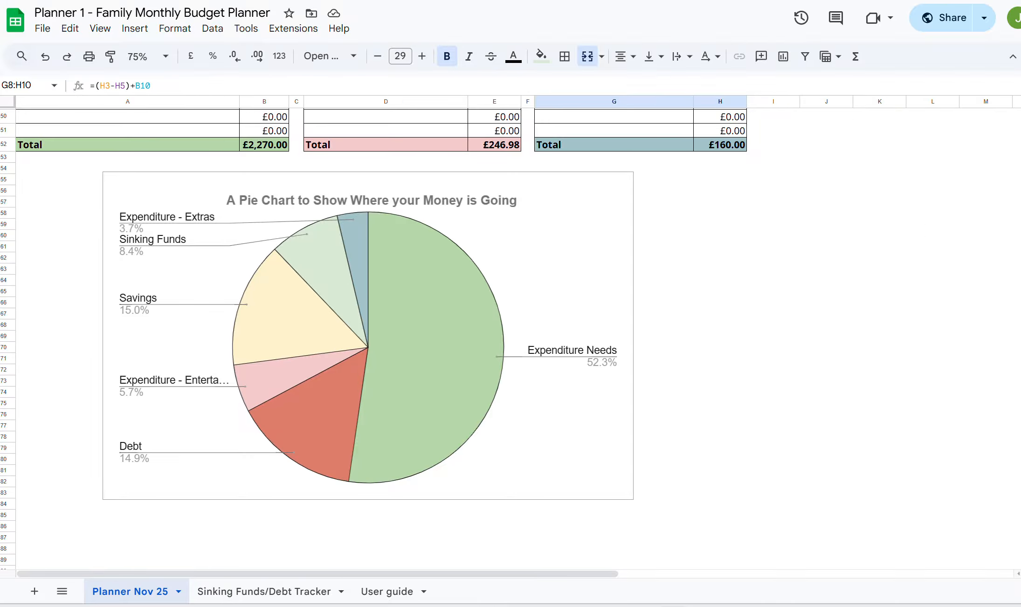
pyautogui.scroll(15, 1002, 326)
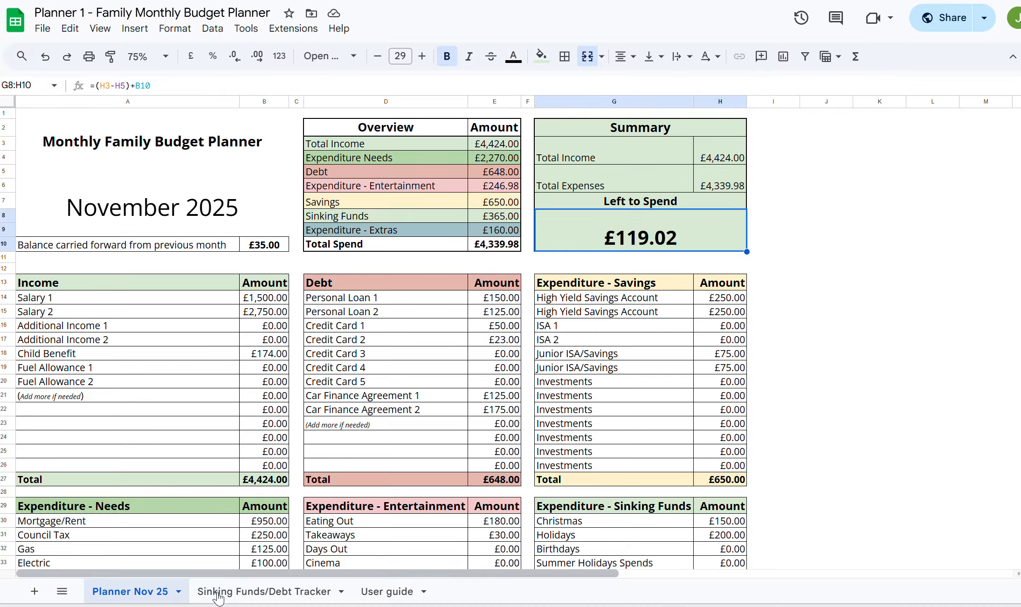
# Step: On the Sinking Funds/Debt Tracker sheet, enter 150 as the Christmas contribution for May 26
pyautogui.click(245, 599)
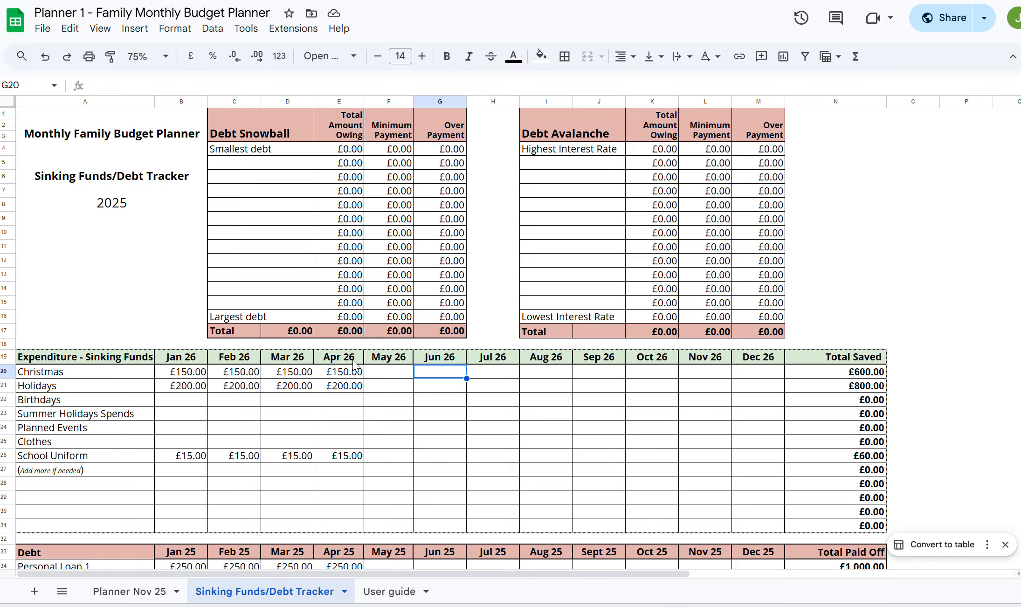
pyautogui.click(381, 379)
pyautogui.write('150')
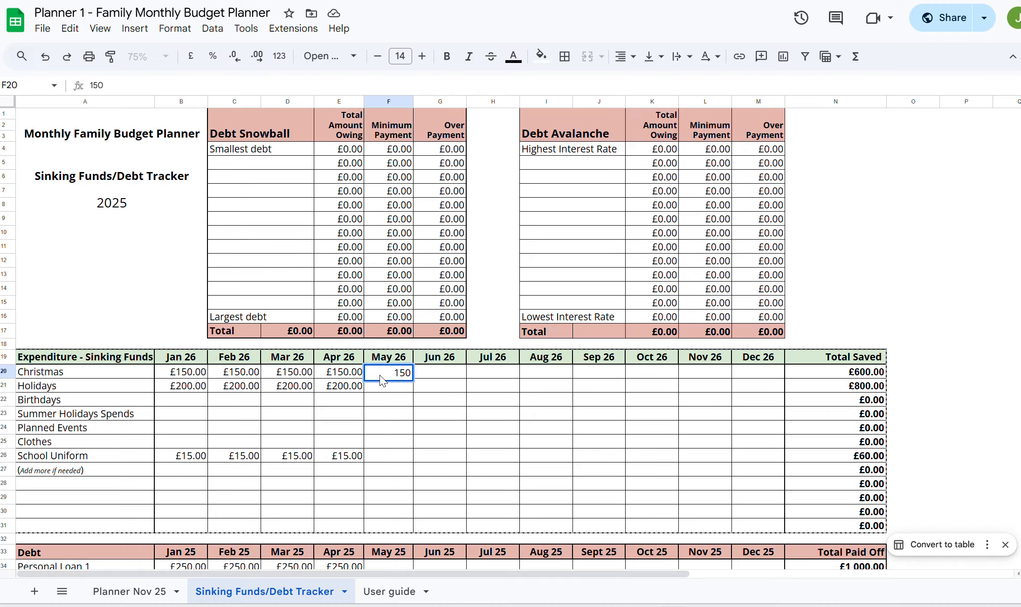
pyautogui.press('Tab')
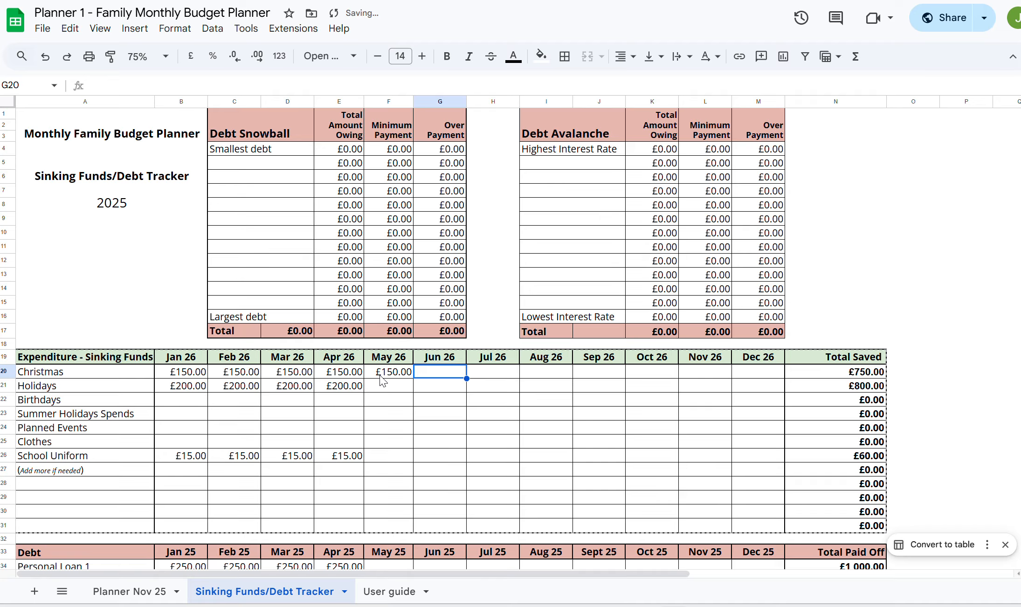
# Step: Look across the Christmas row to Total Saved, down to Planned Events, and back to the Christmas entry for Jun 26
pyautogui.press('Right')
pyautogui.press('Right')
pyautogui.press('Right')
pyautogui.press('Right')
pyautogui.press('Right')
pyautogui.press('Right')
pyautogui.press('Right')
pyautogui.press('Right')
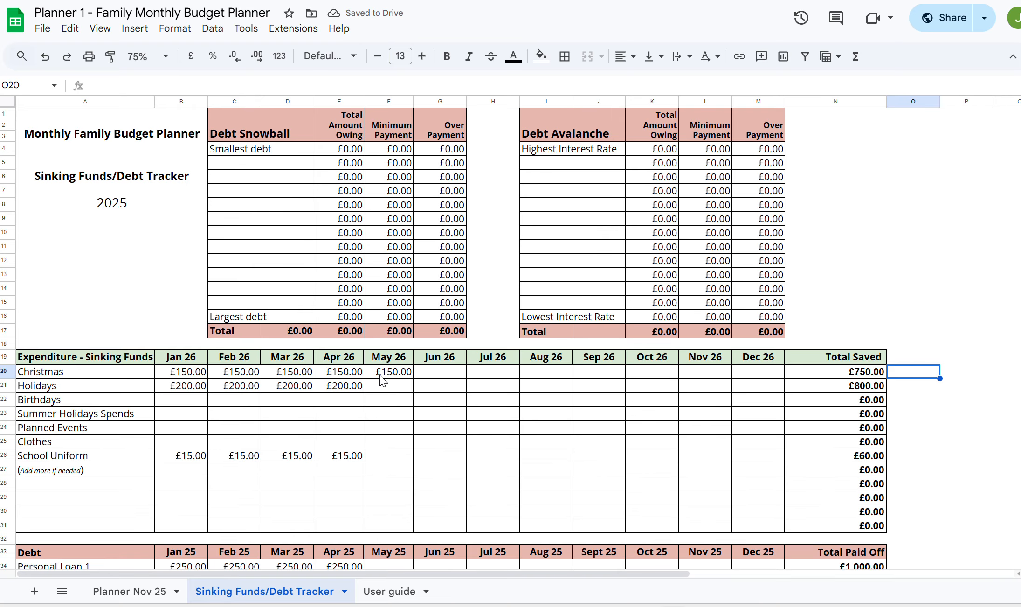
pyautogui.press('Left')
pyautogui.press('Down')
pyautogui.press('Down')
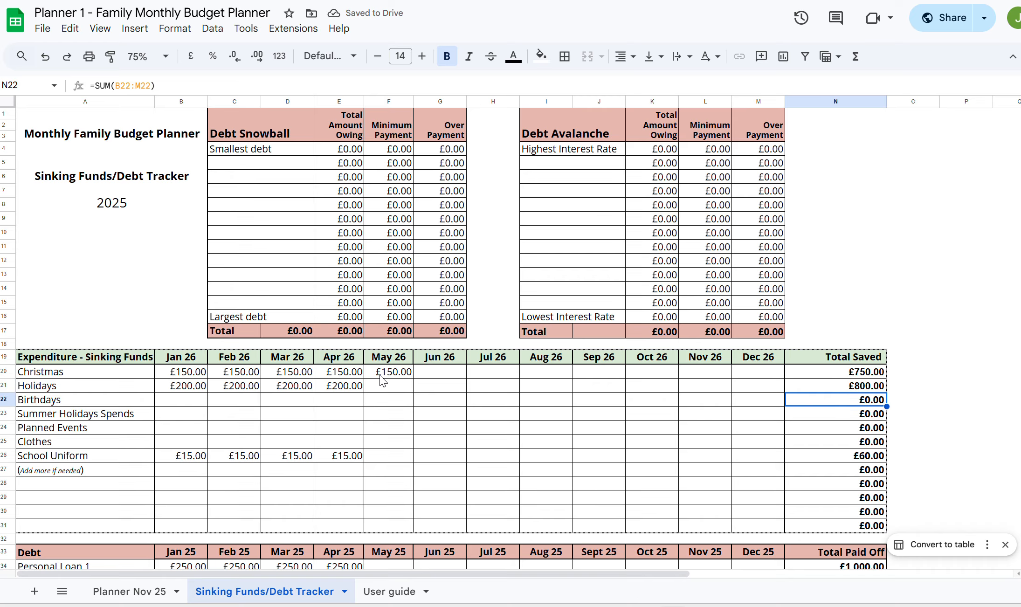
pyautogui.press('Down')
pyautogui.press('Down')
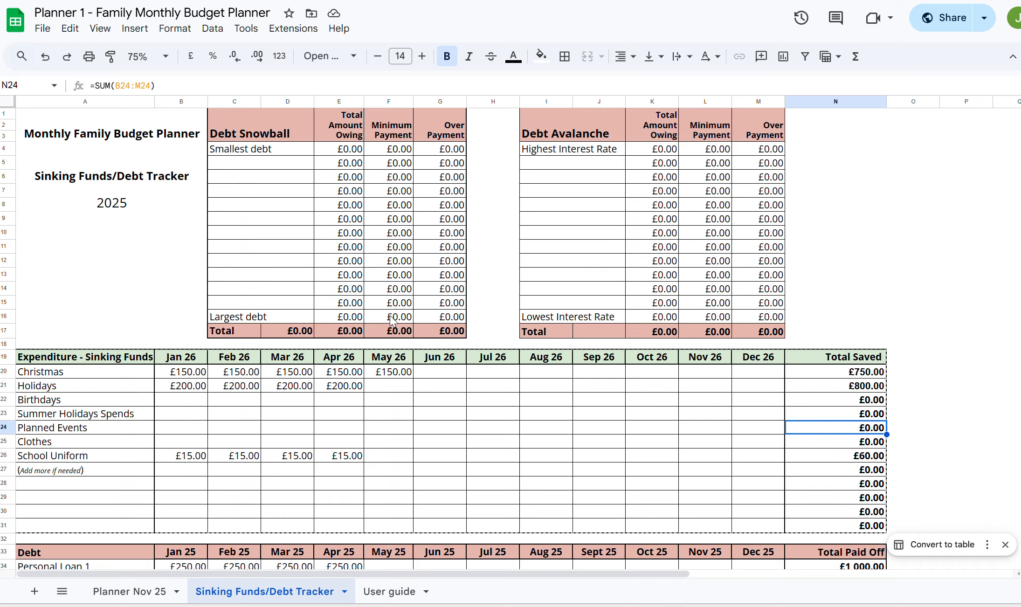
pyautogui.click(433, 377)
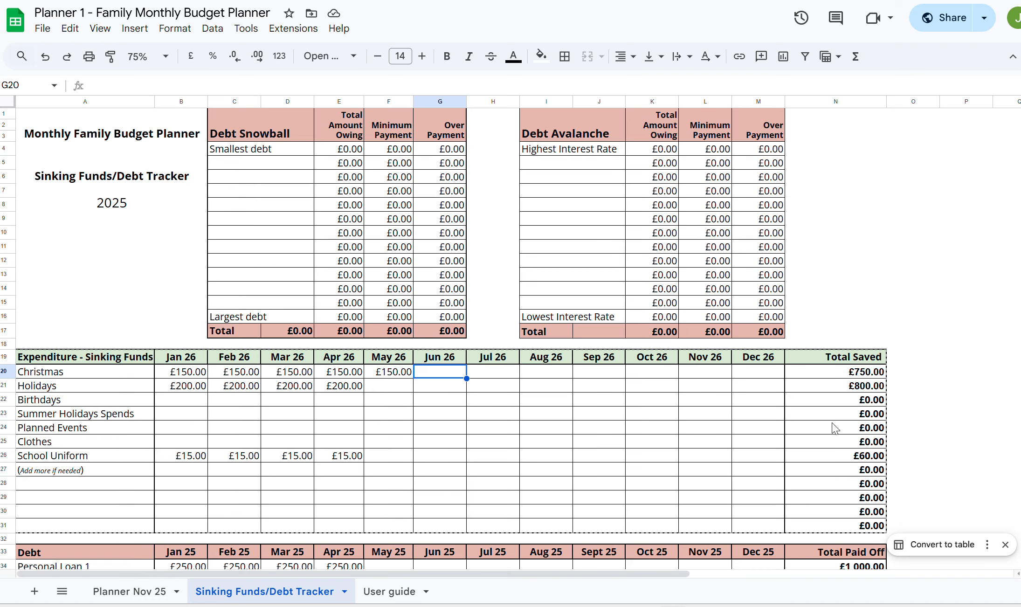
# Step: Examine the sinking funds' Total Saved column, the Debt table's Total Paid Off column, and the Debt Snowball and Debt Avalanche tables
pyautogui.click(818, 445)
pyautogui.press('Down')
pyautogui.press('Down')
pyautogui.press('Down')
pyautogui.press('Down')
pyautogui.press('Down')
pyautogui.press('Down')
pyautogui.press('Down')
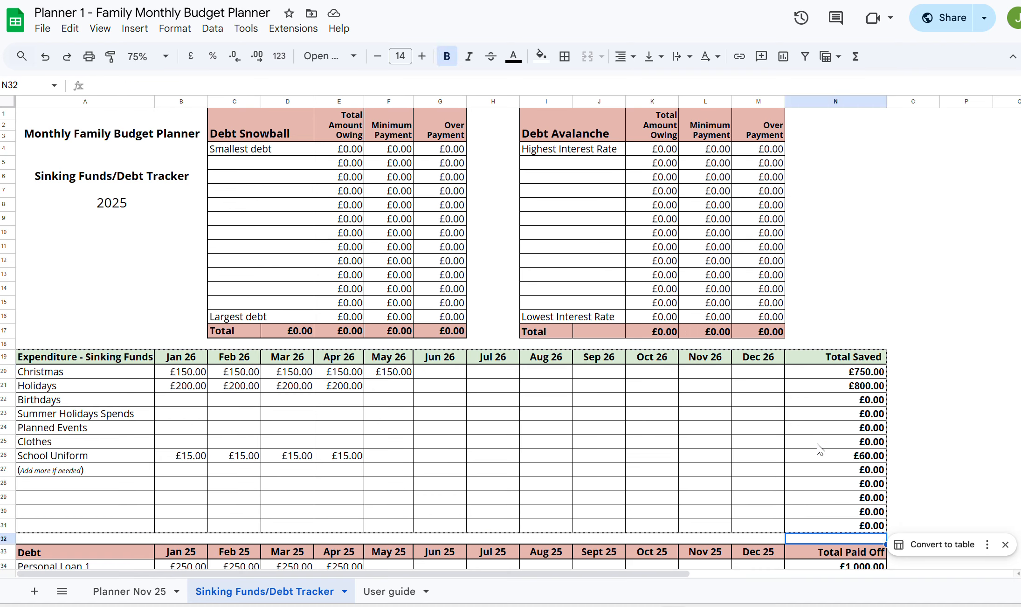
pyautogui.press('Down')
pyautogui.press('Down')
pyautogui.press('Down')
pyautogui.press('Down')
pyautogui.press('Down')
pyautogui.press('Down')
pyautogui.press('Down')
pyautogui.press('Down')
pyautogui.press('Down')
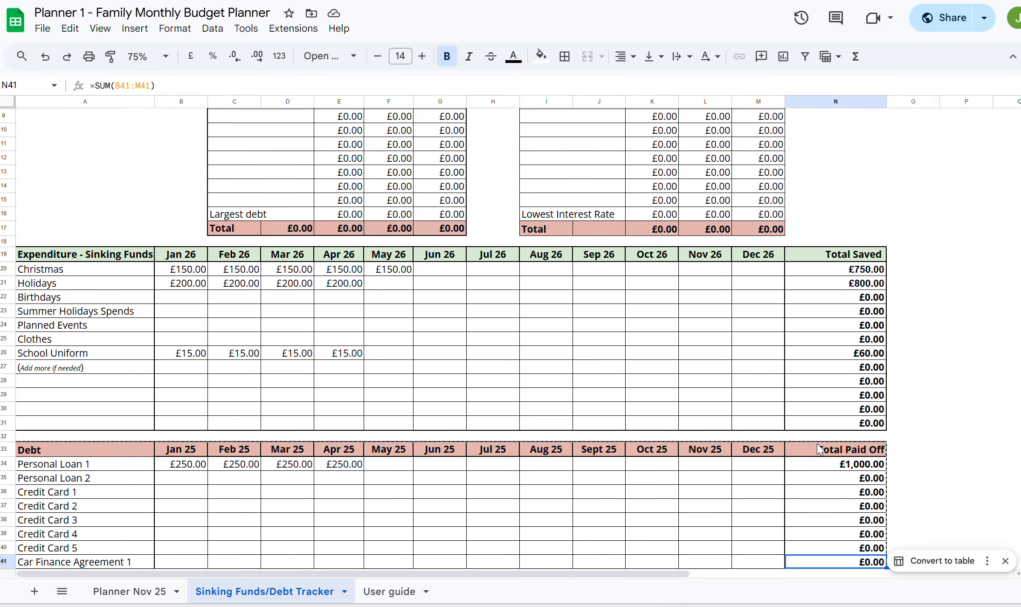
pyautogui.press('Down')
pyautogui.press('Down')
pyautogui.press('Down')
pyautogui.press('Down')
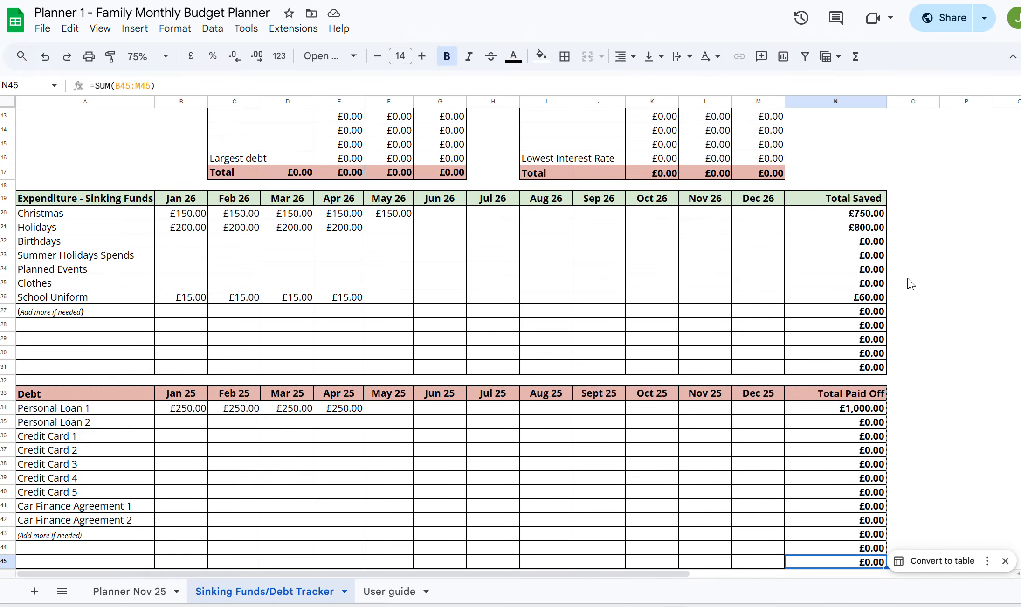
pyautogui.scroll(4, 445, 338)
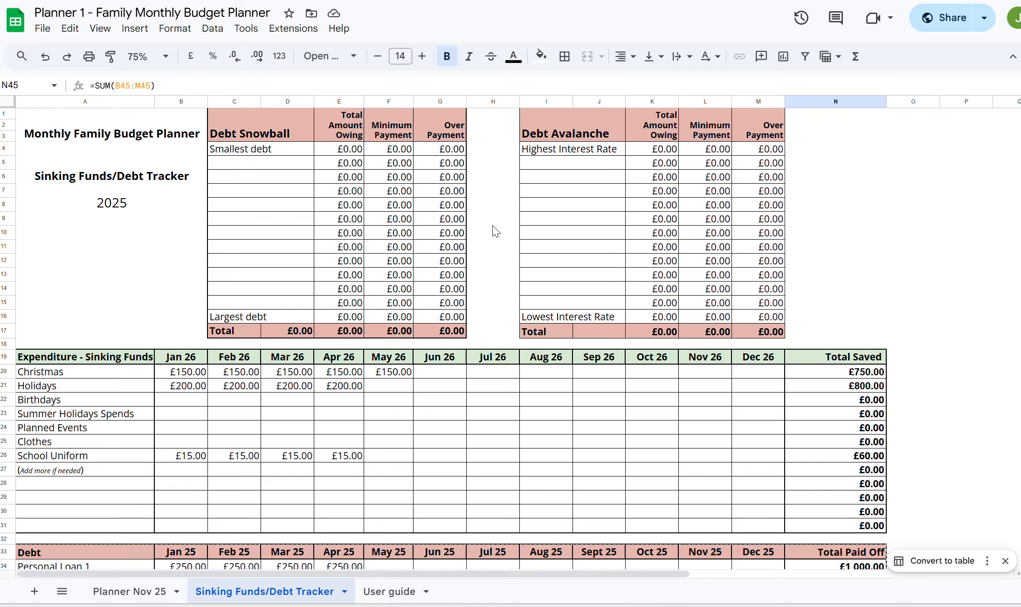
# Step: Preview the print settings for the Planner Nov 25 sheet and return to it without printing
pyautogui.click(126, 595)
pyautogui.doubleClick(131, 594)
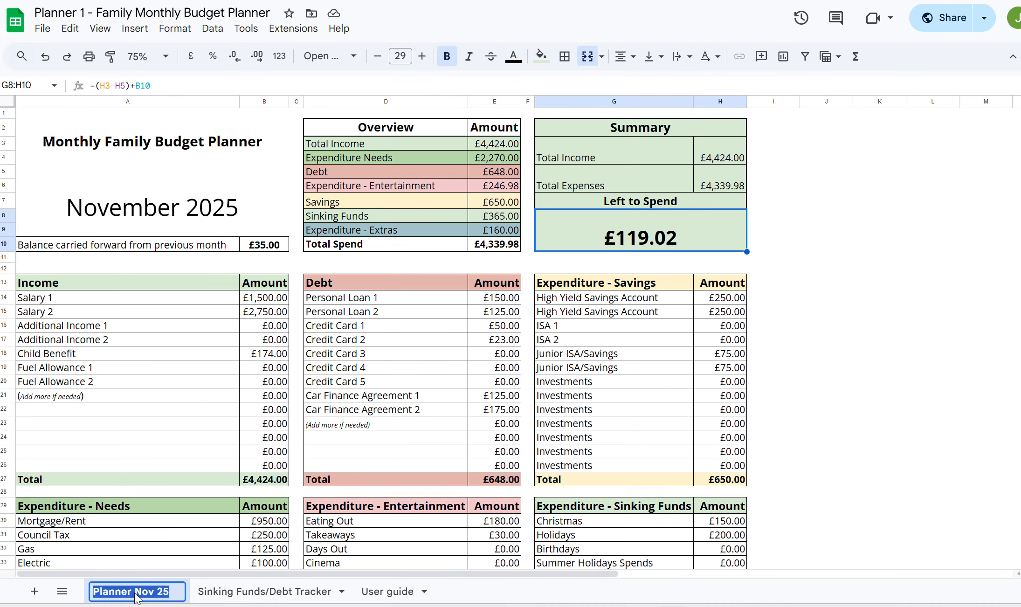
pyautogui.click(179, 593)
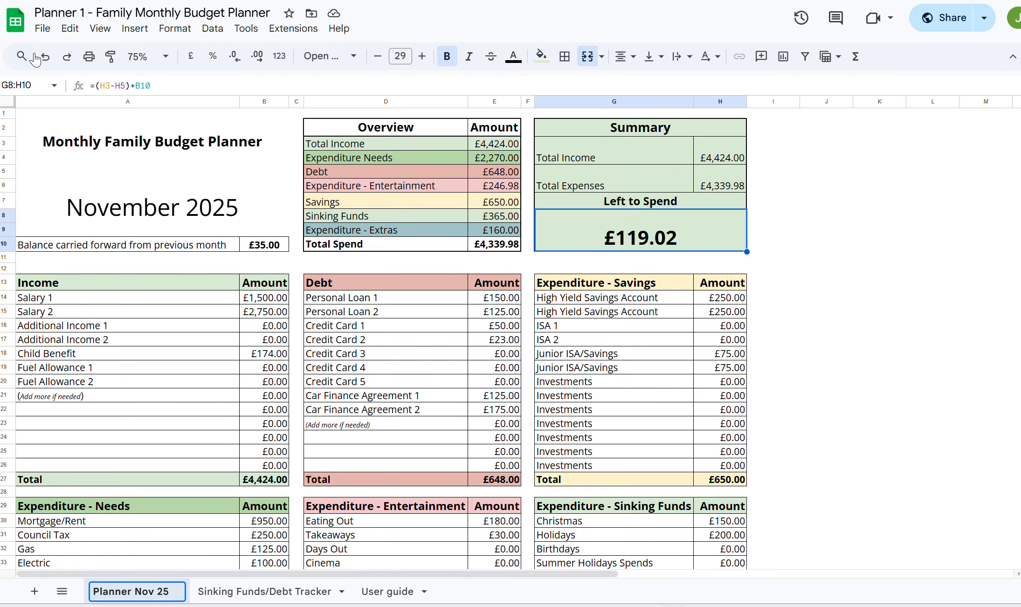
pyautogui.click(43, 29)
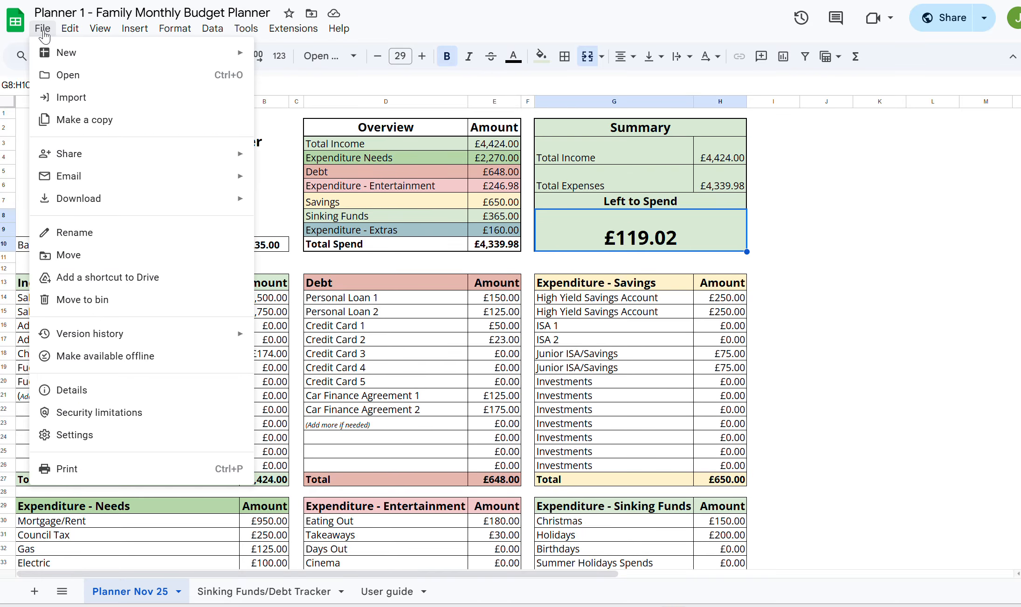
pyautogui.click(71, 470)
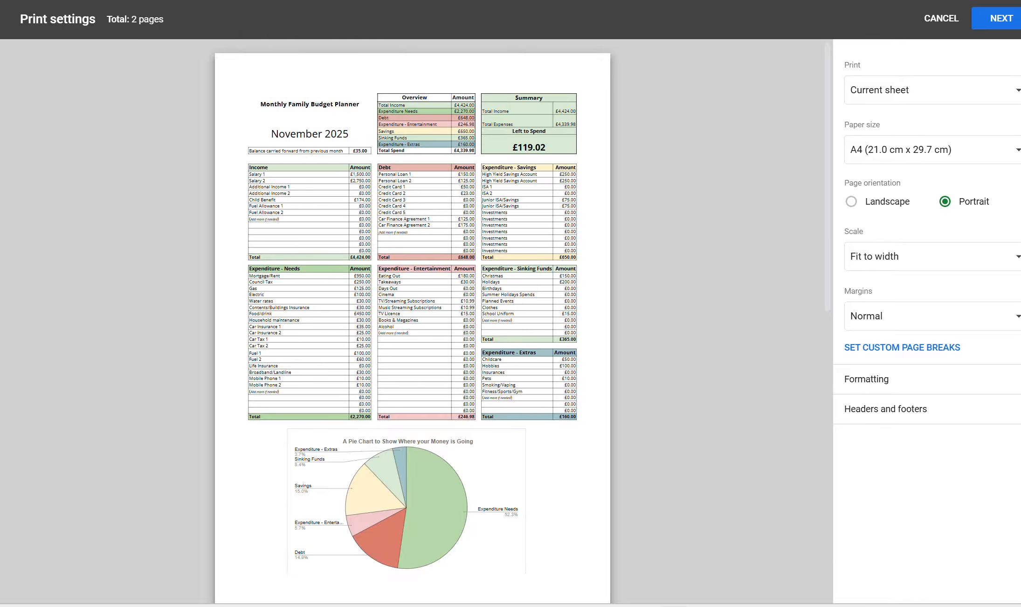
pyautogui.click(940, 19)
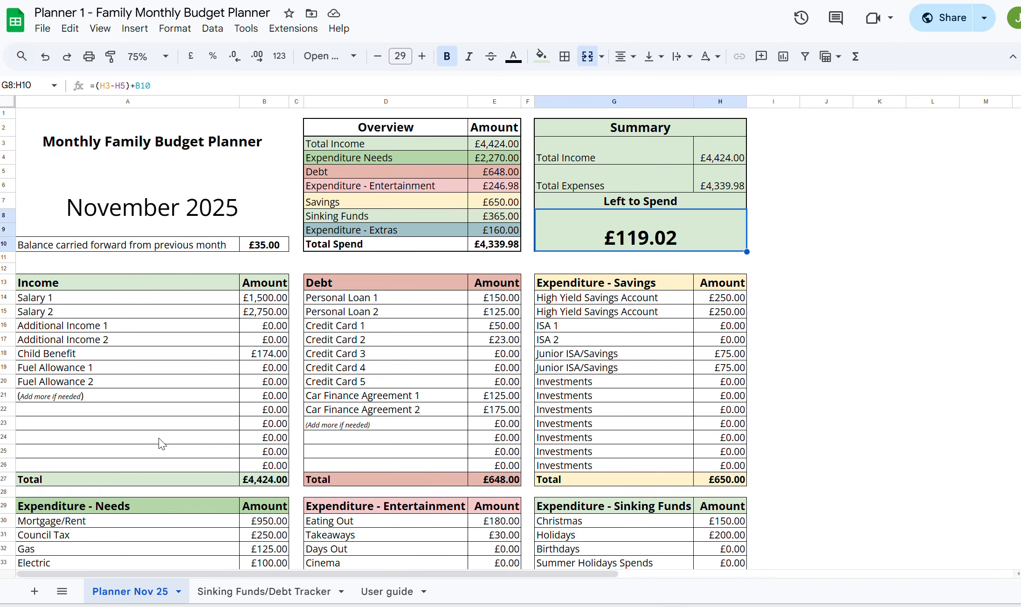
# Step: Copy the Planner Nov 25 sheet into the existing spreadsheet Planner 1 - Family Monthly Budget Planner, staying on the original sheet
pyautogui.moveTo(128, 592)
pyautogui.mouseDown()
pyautogui.moveTo(162, 595)
pyautogui.moveTo(131, 597)
pyautogui.mouseUp()
pyautogui.rightClick(133, 596)
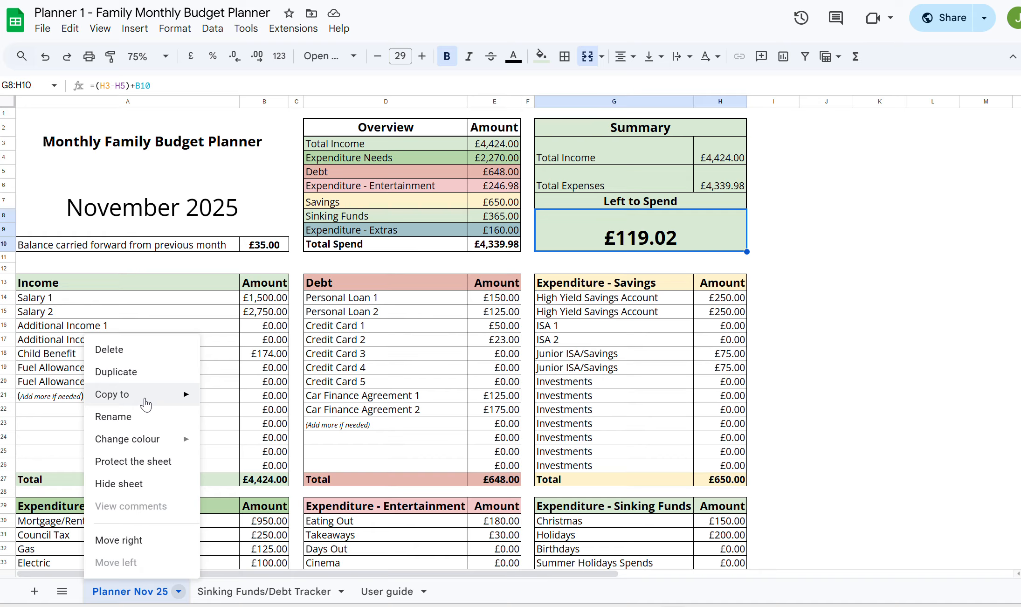
pyautogui.moveTo(144, 400)
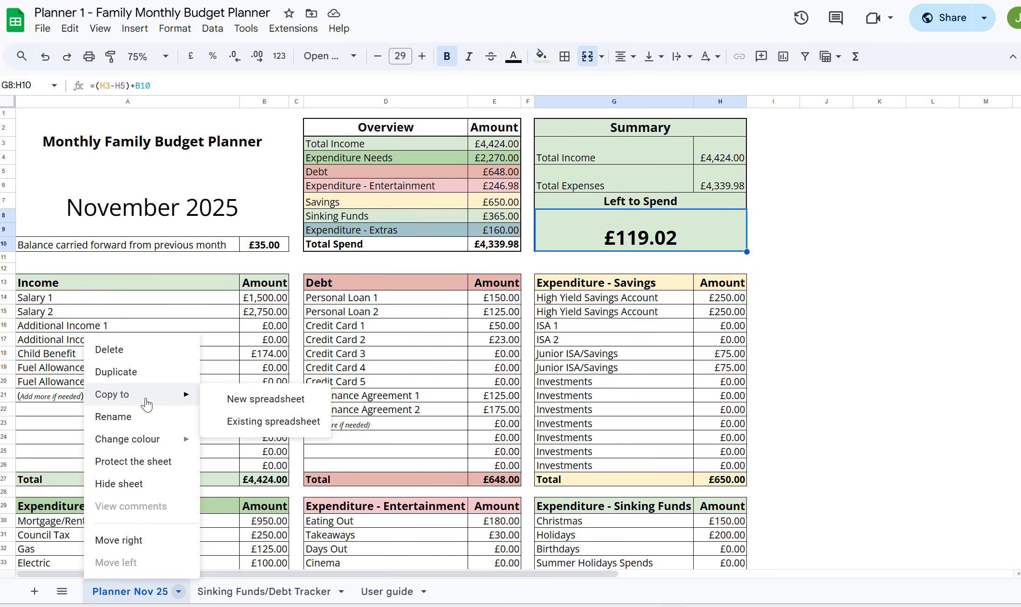
pyautogui.click(243, 422)
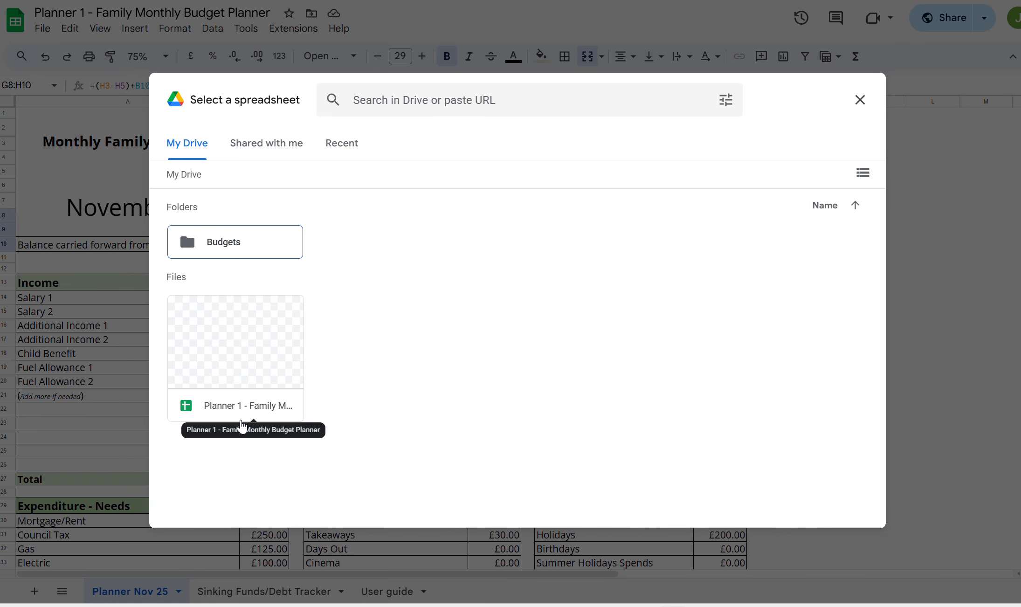
pyautogui.click(242, 375)
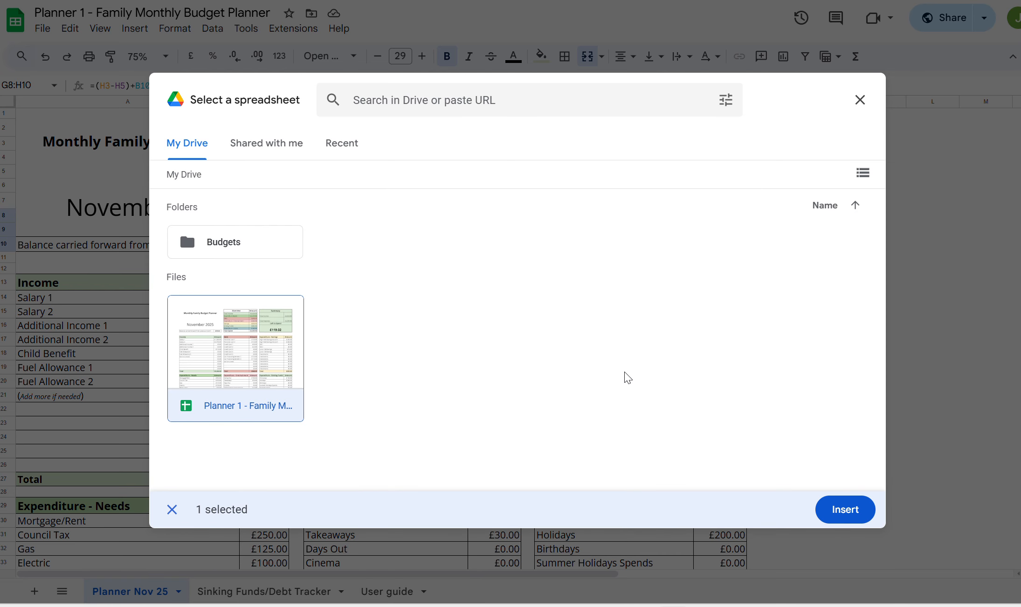
pyautogui.click(845, 509)
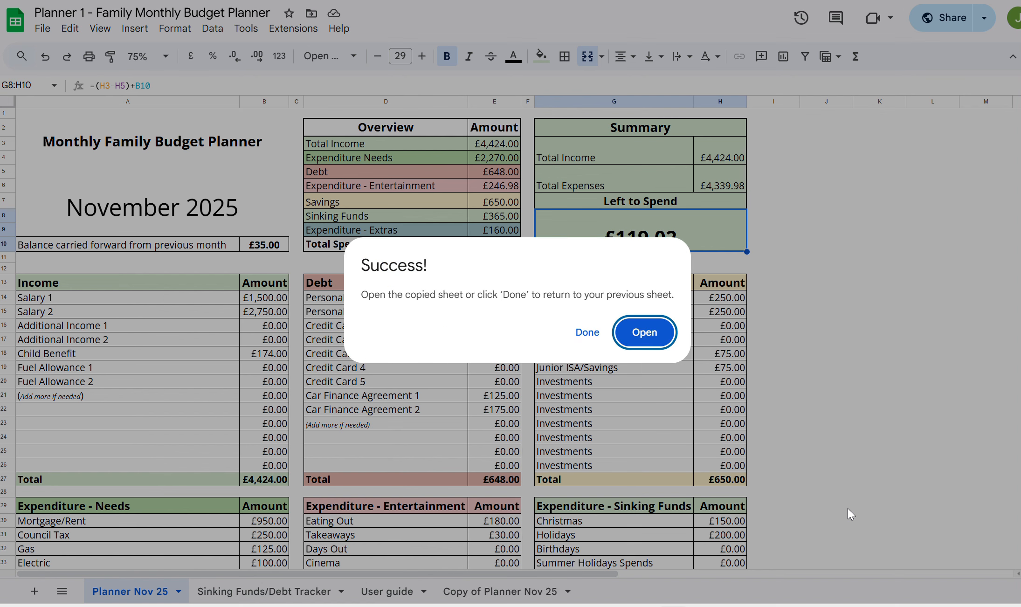
pyautogui.click(585, 336)
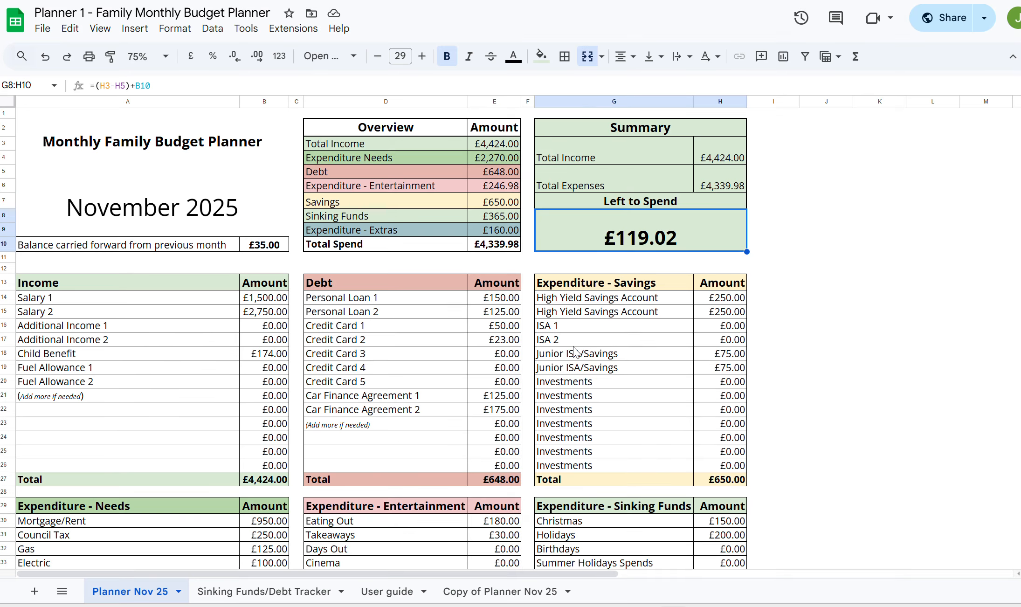
# Step: Rename the copied sheet as Planner Dec 25 and move it directly after Planner Nov 25
pyautogui.click(500, 594)
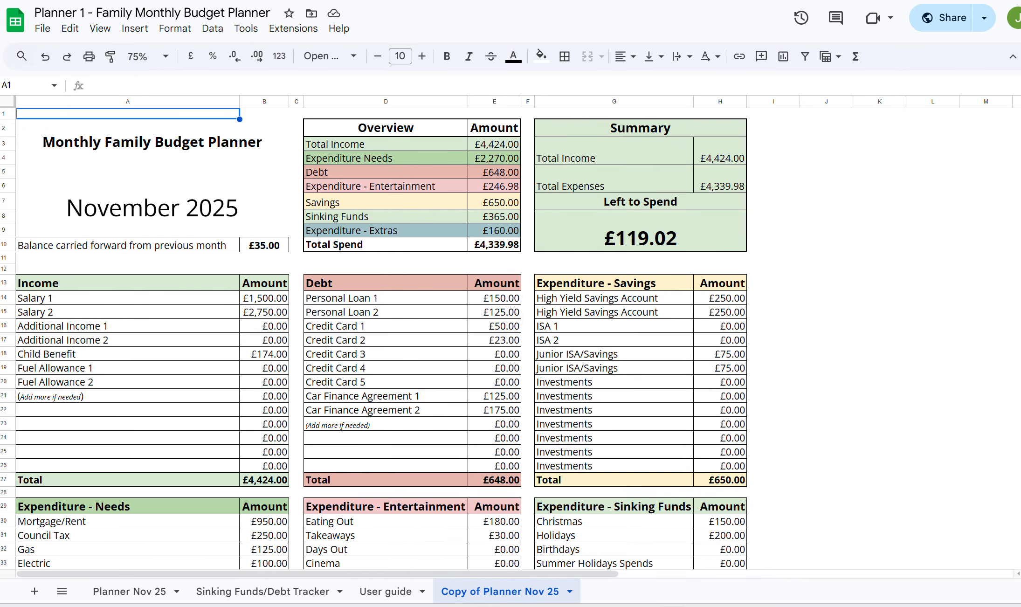
pyautogui.rightClick(539, 597)
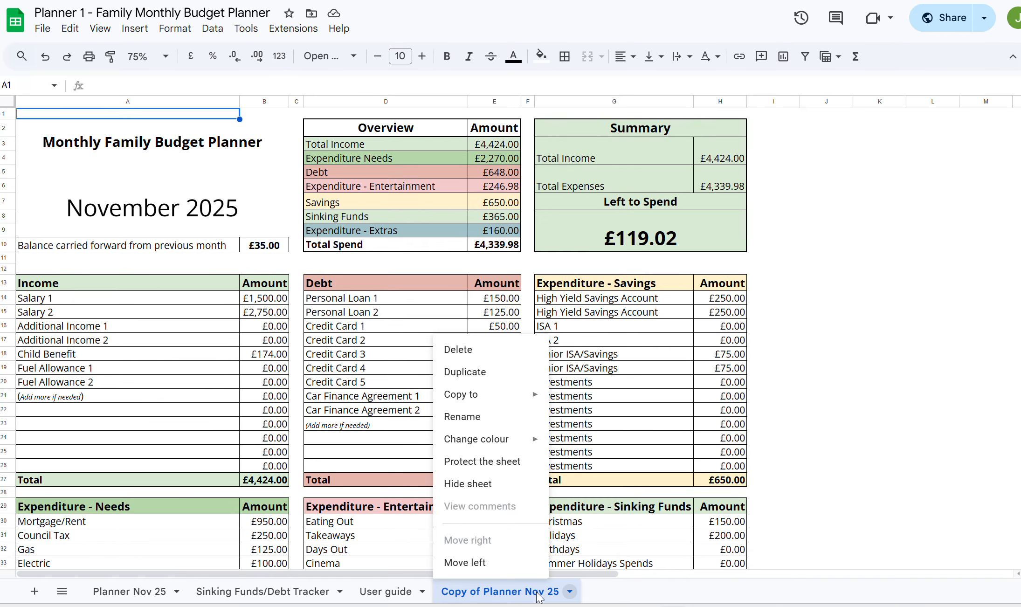
pyautogui.click(494, 425)
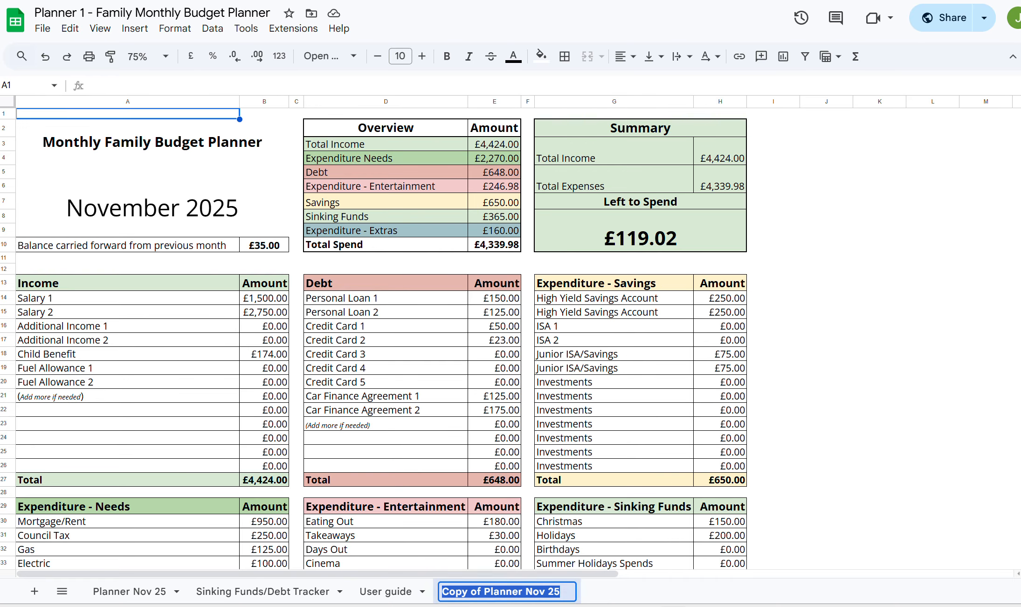
pyautogui.click(485, 593)
pyautogui.press('BackSpace')
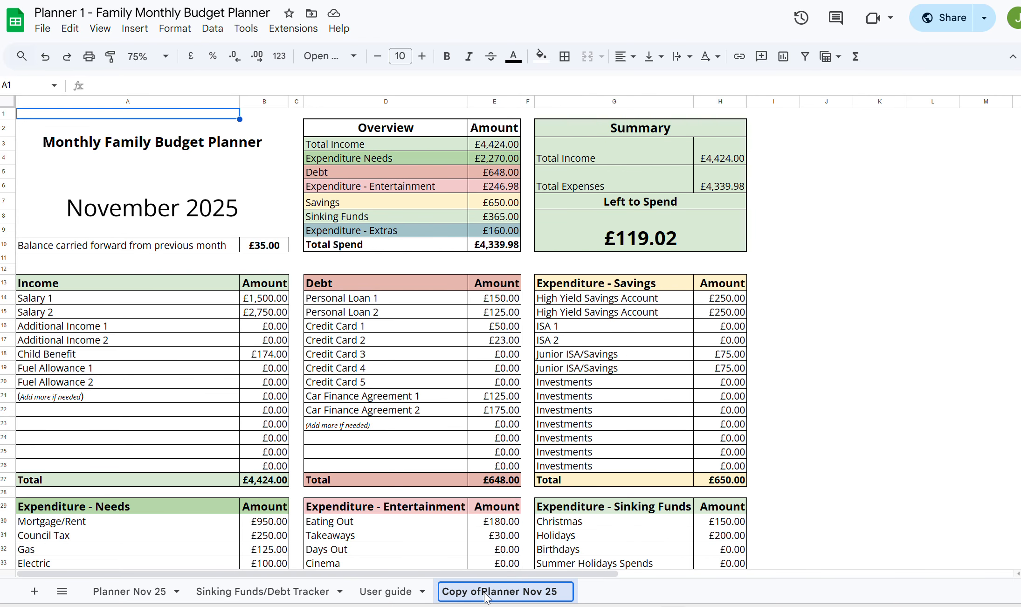
pyautogui.press('BackSpace')
pyautogui.press('BackSpace')
pyautogui.press('BackSpace')
pyautogui.press('BackSpace')
pyautogui.press('BackSpace')
pyautogui.press('BackSpace')
pyautogui.press('BackSpace')
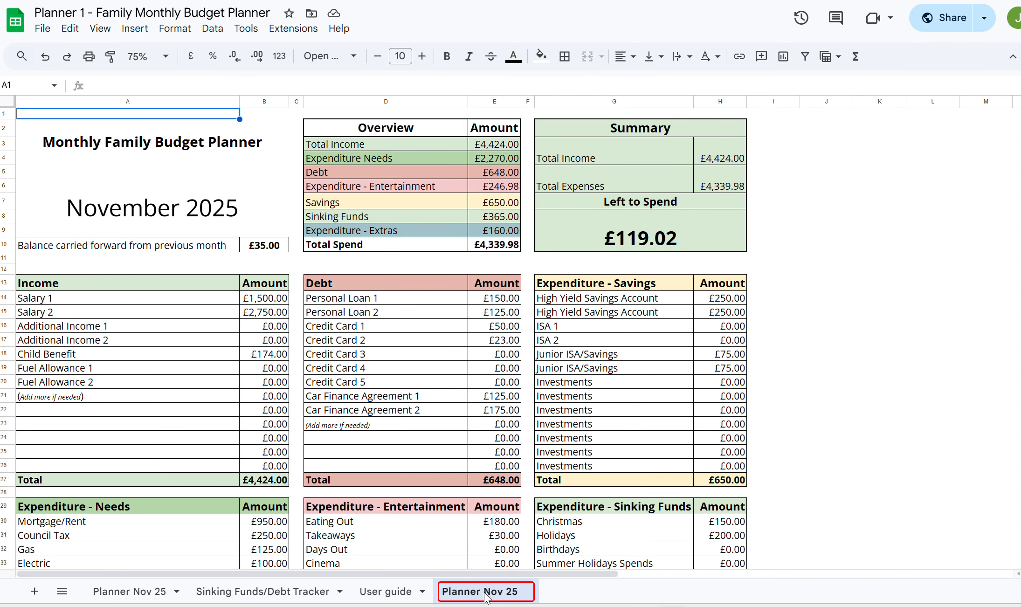
pyautogui.click(484, 594)
pyautogui.press('Delete')
pyautogui.press('Delete')
pyautogui.press('Delete')
pyautogui.press('Delete')
pyautogui.write('C ')
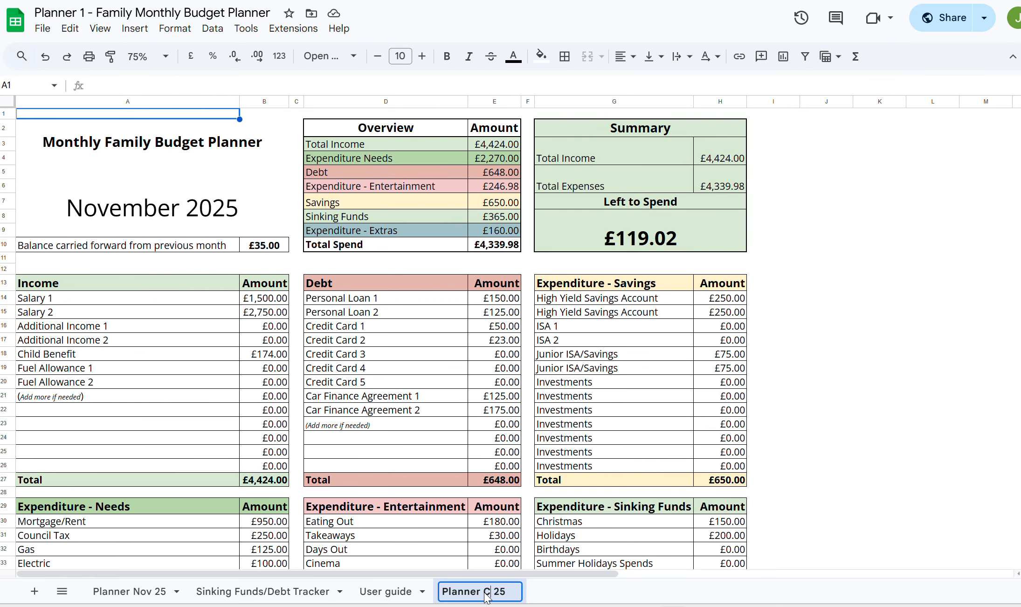
pyautogui.write('ec')
pyautogui.press('Return')
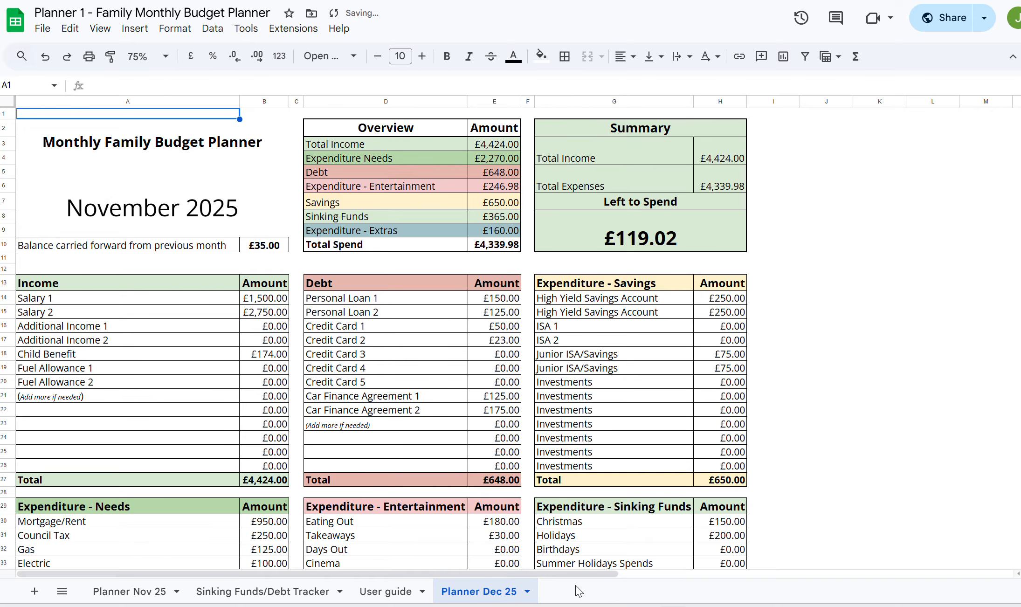
pyautogui.moveTo(485, 591); pyautogui.dragTo(248, 591)
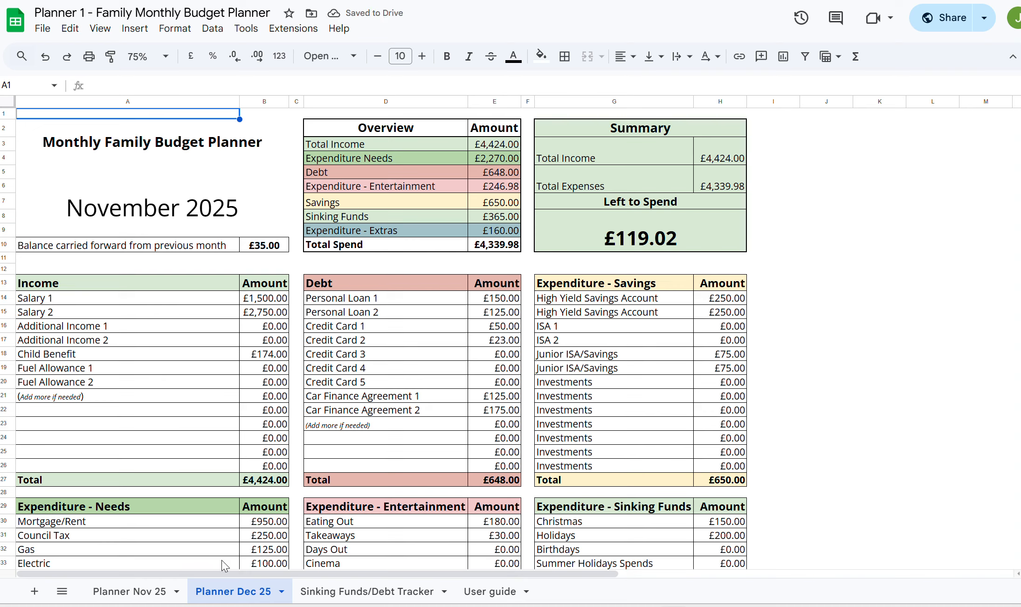
# Step: Replace the month heading on the Planner Dec 25 sheet with December 2025
pyautogui.click(159, 212)
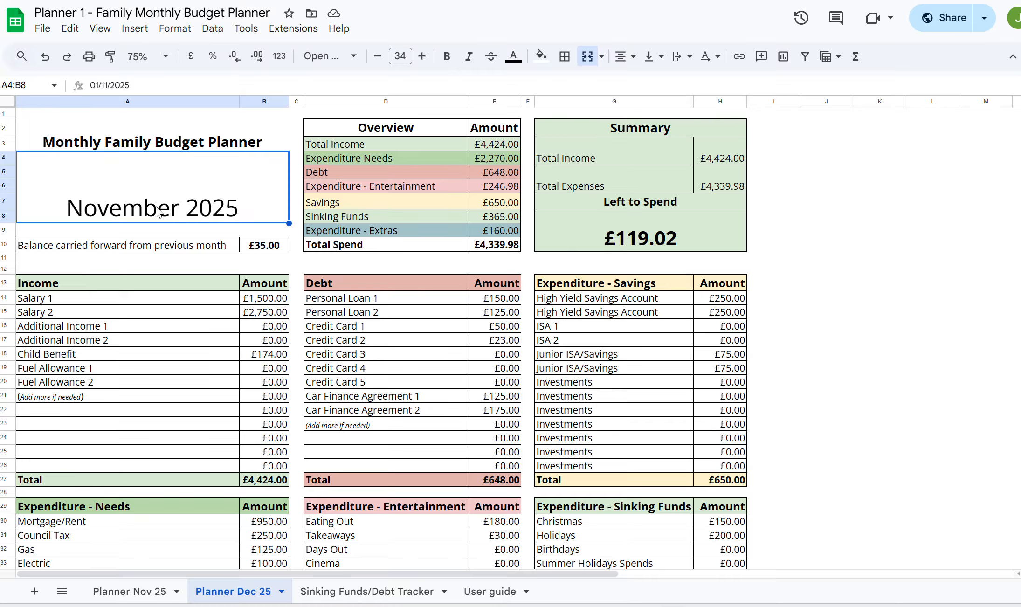
pyautogui.doubleClick(158, 212)
pyautogui.press('BackSpace')
pyautogui.press('BackSpace')
pyautogui.press('BackSpace')
pyautogui.press('BackSpace')
pyautogui.press('BackSpace')
pyautogui.press('BackSpace')
pyautogui.press('BackSpace')
pyautogui.press('BackSpace')
pyautogui.press('BackSpace')
pyautogui.press('BackSpace')
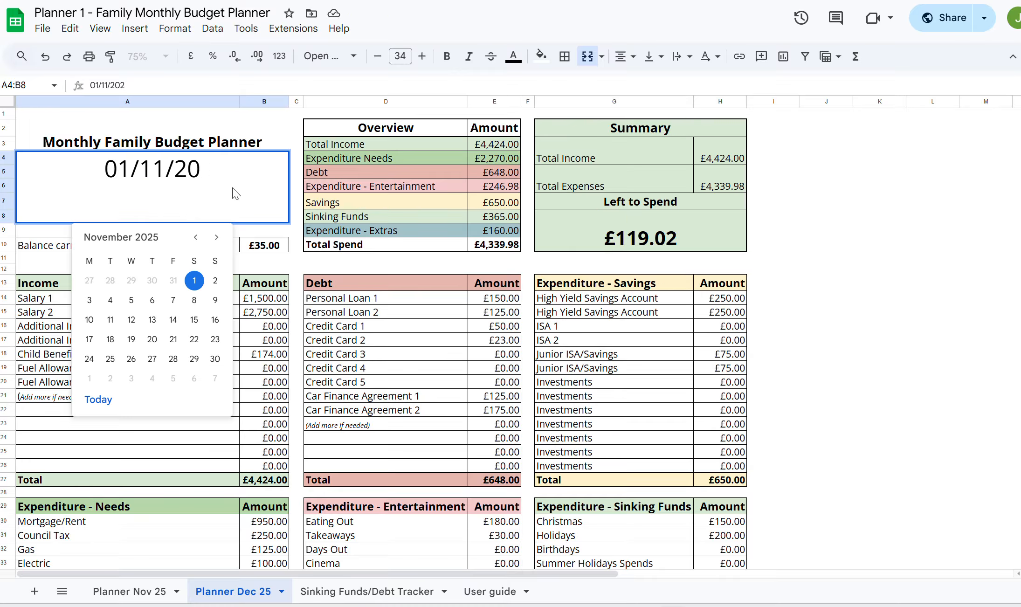
pyautogui.write('Decem')
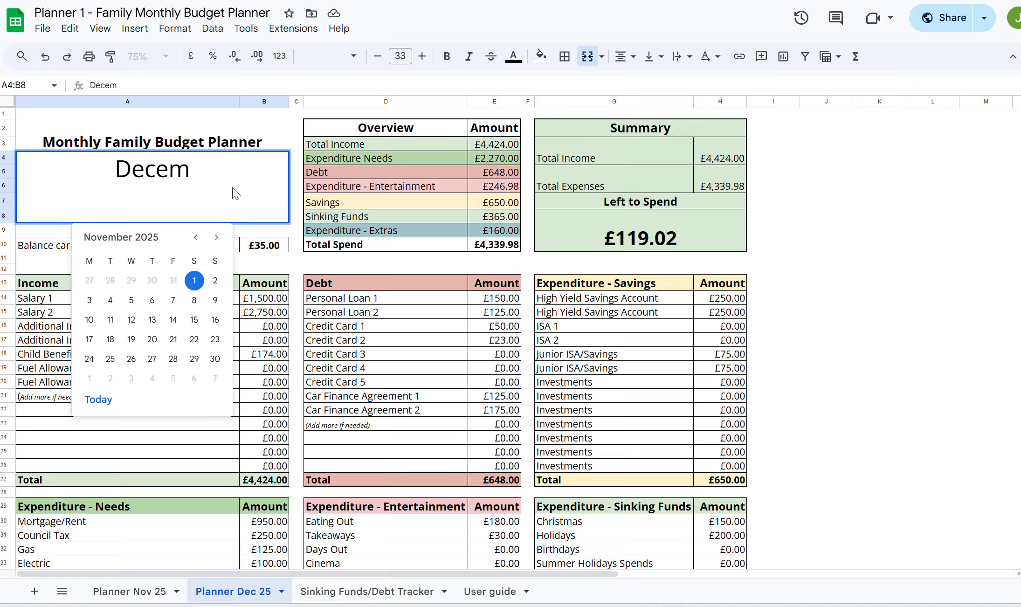
pyautogui.write('ber 2025')
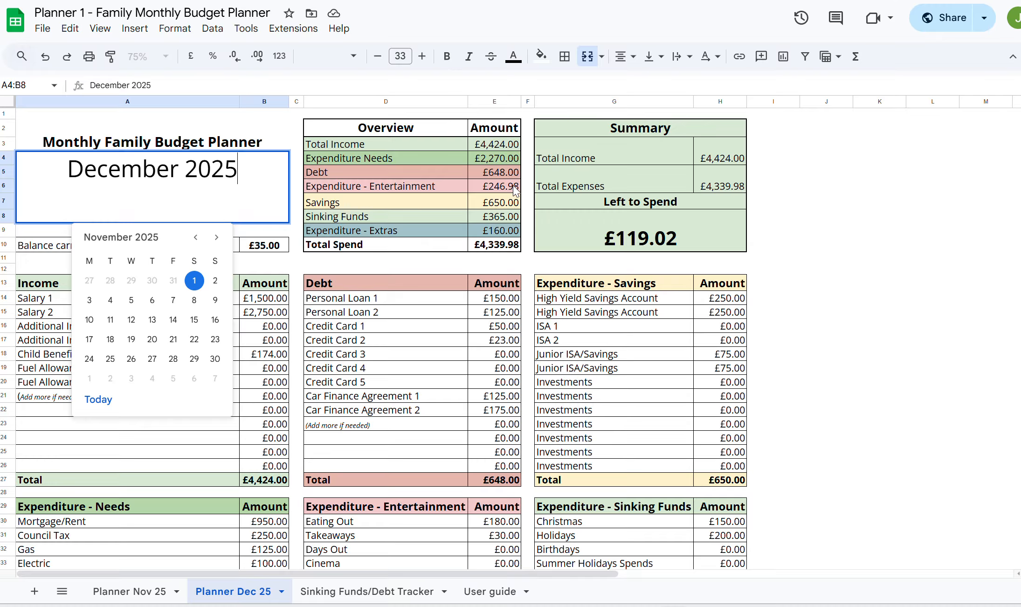
pyautogui.click(835, 249)
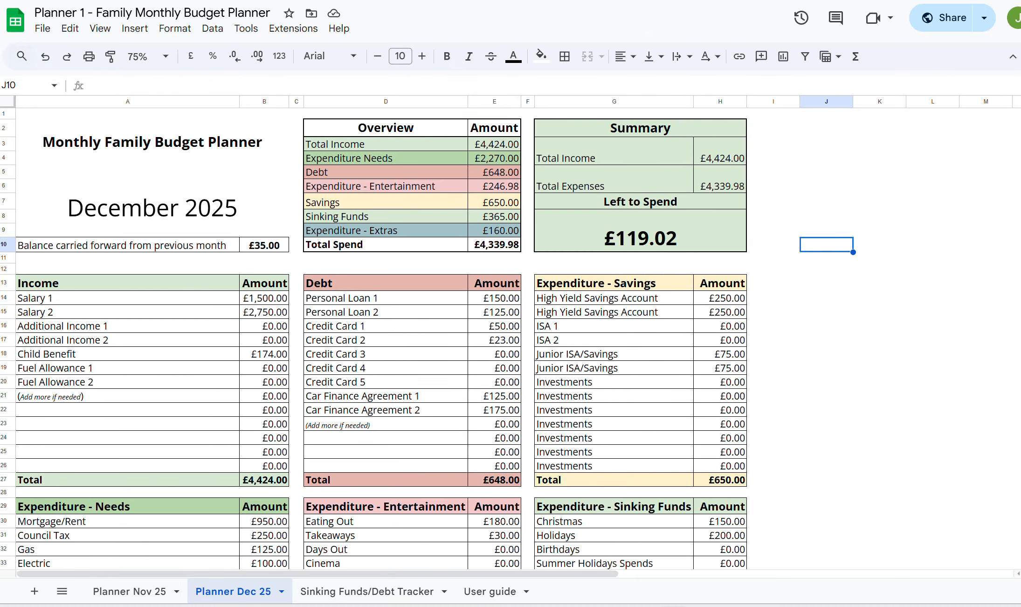
pyautogui.scroll(-5, 604, 227)
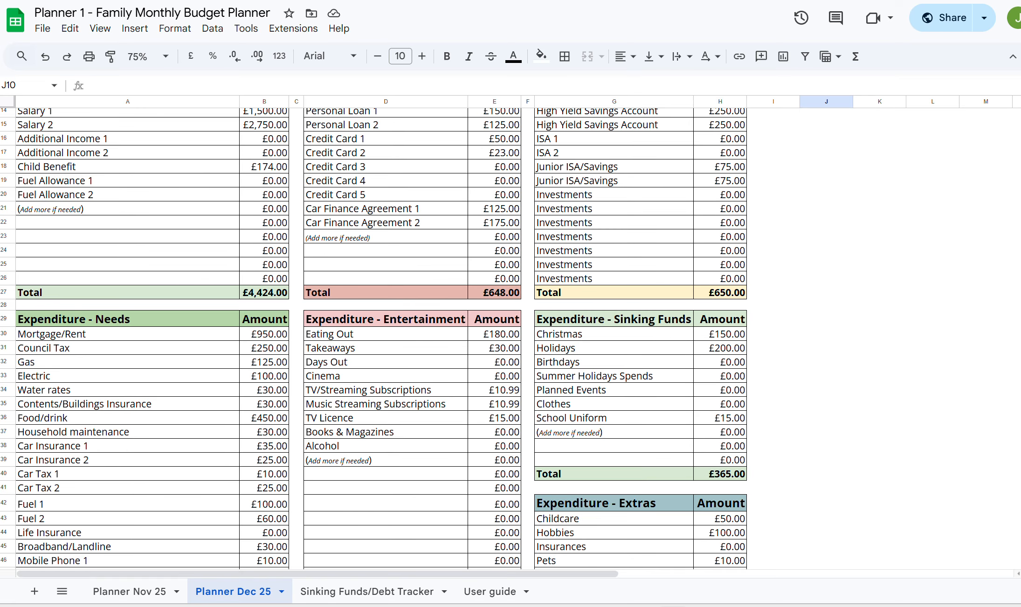
pyautogui.scroll(5, 428, 338)
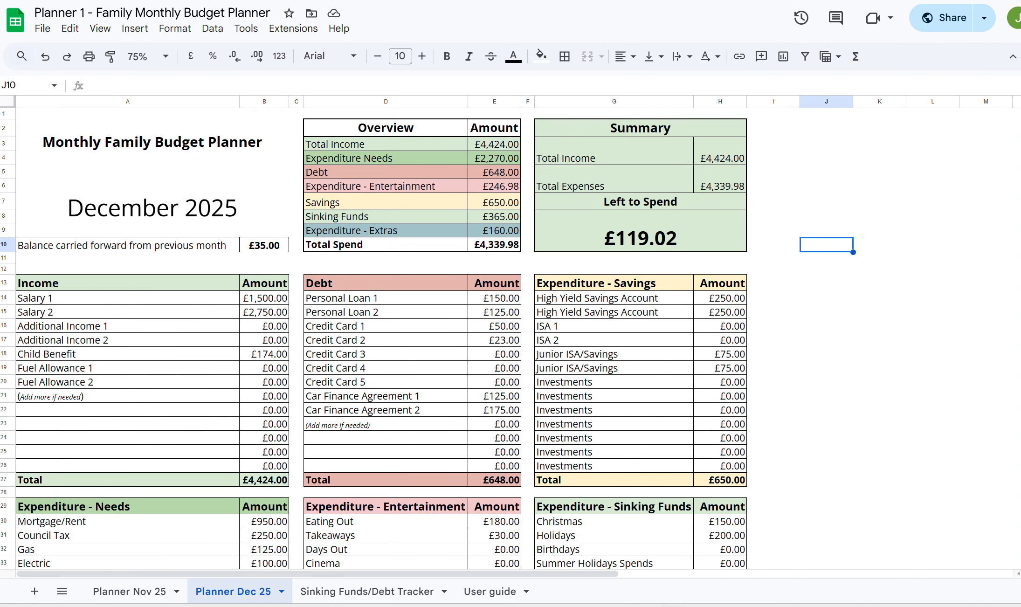